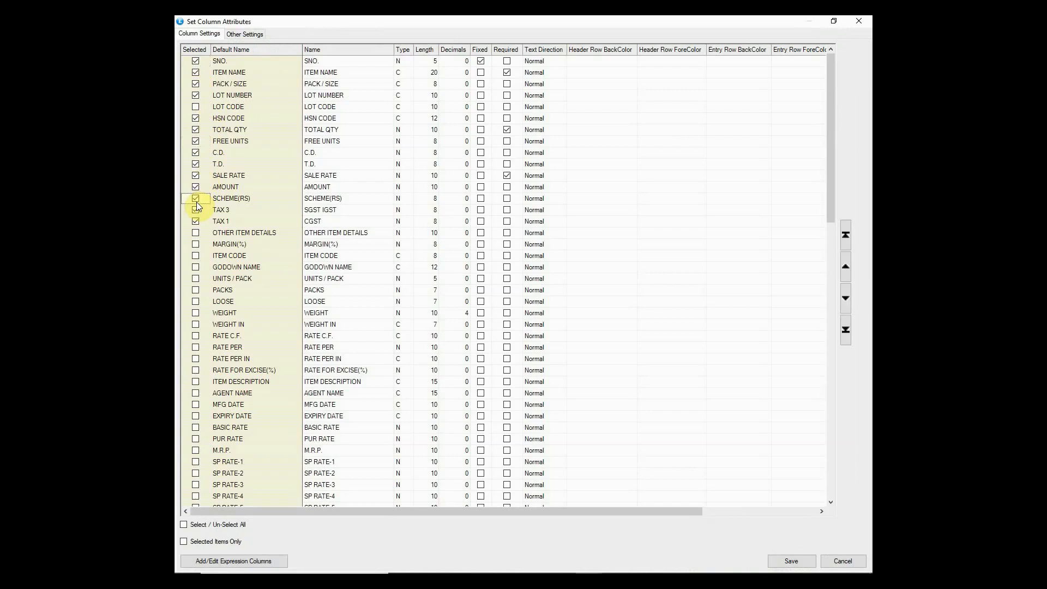
Include the MARGIN(%) column in the sale bill, save the column changes, and check the FREE UNITS, SCHEME and MARGIN cells
click(194, 244)
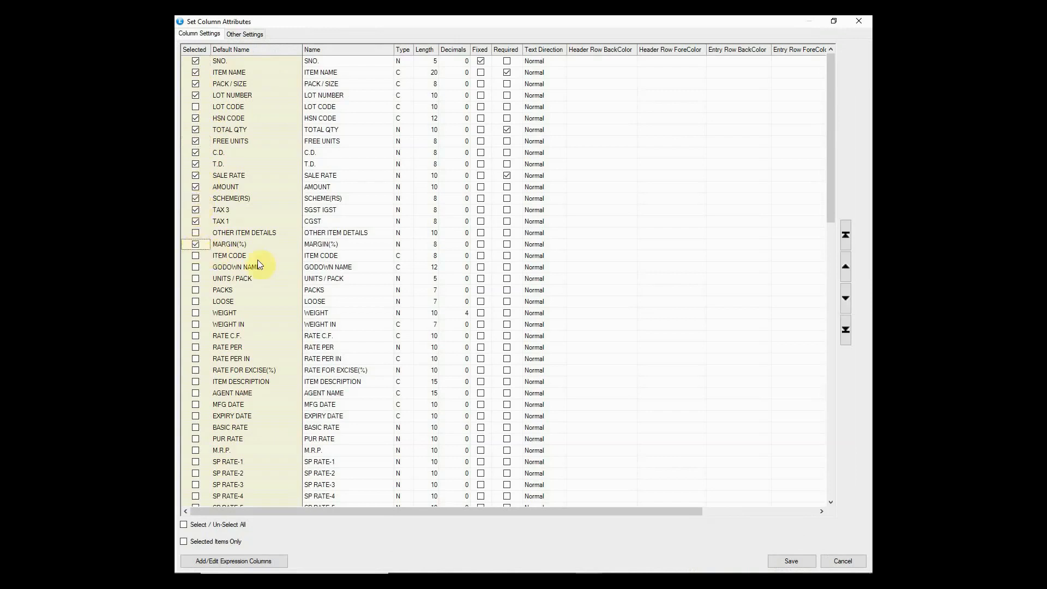
click(777, 561)
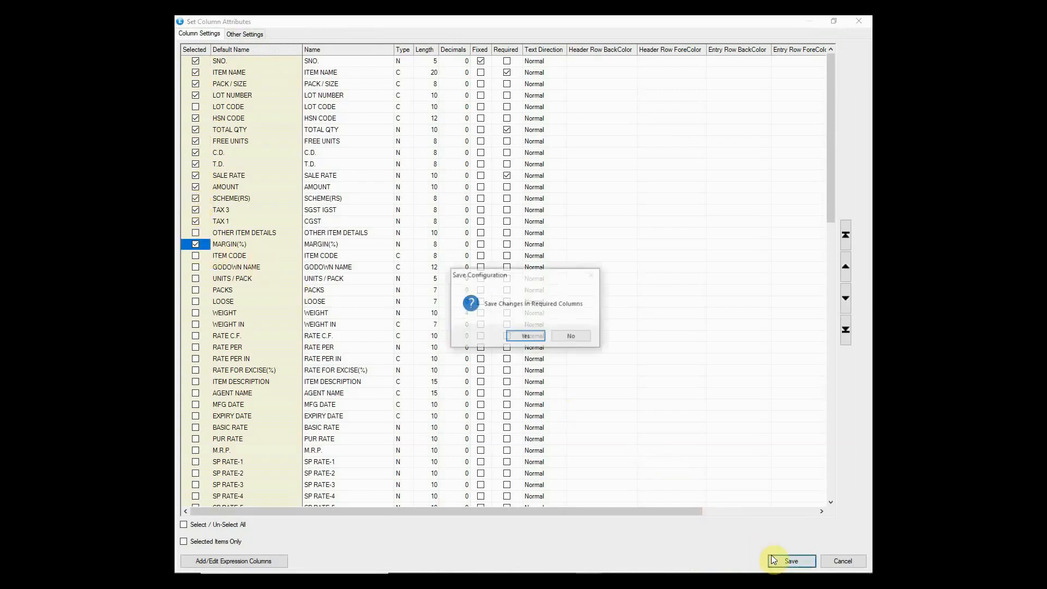
click(527, 337)
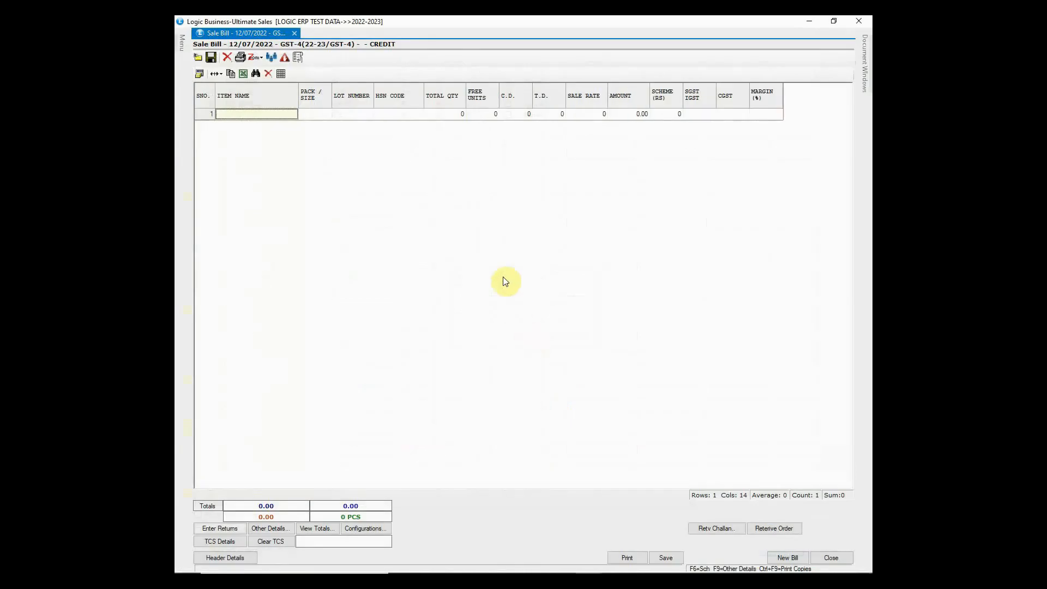
click(481, 114)
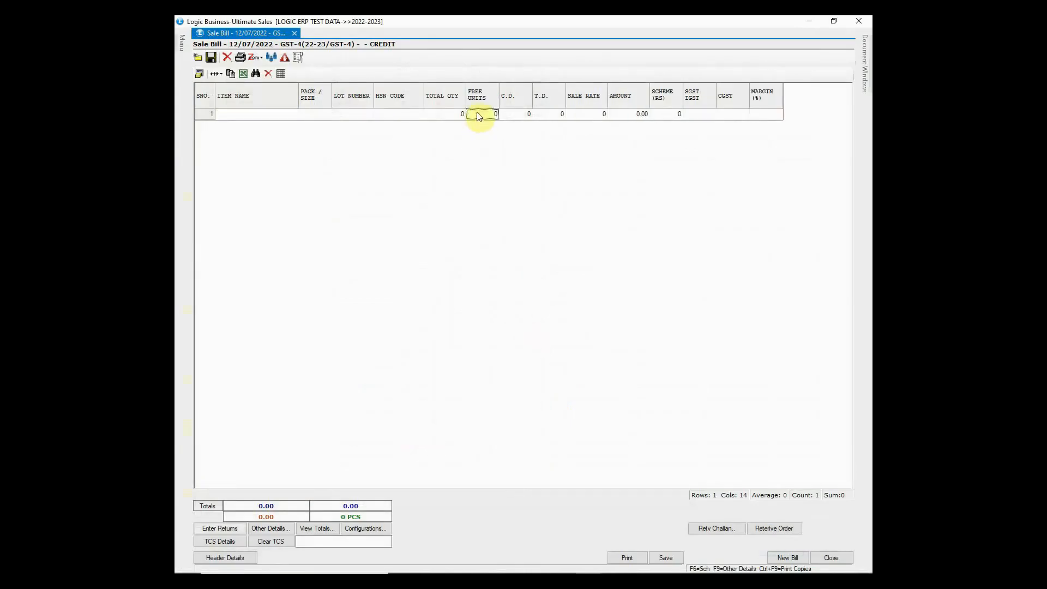
click(666, 113)
click(769, 113)
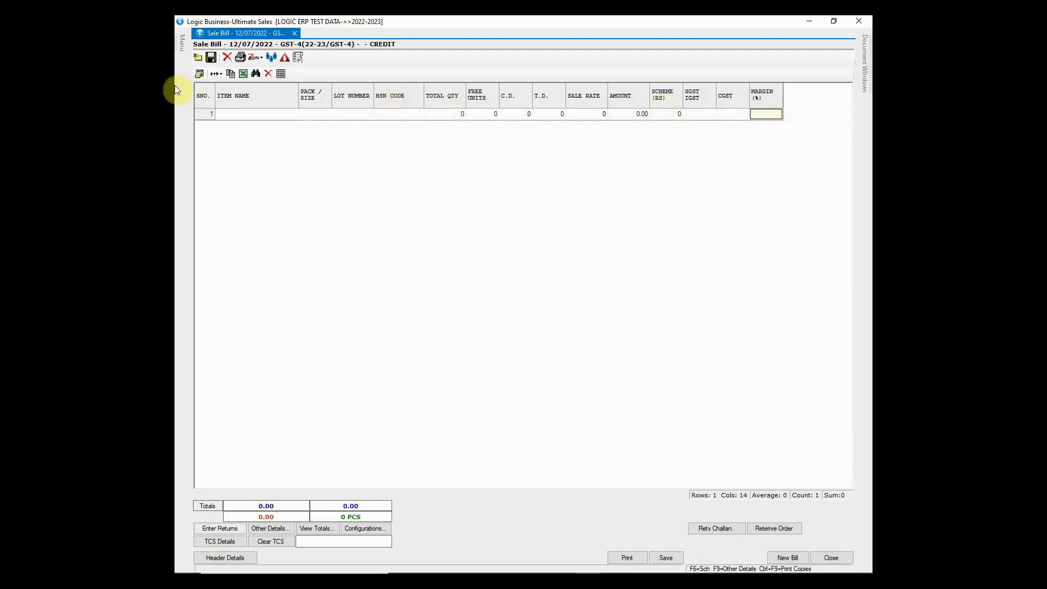
Reopen the column attributes, list the selected columns only, and move HSN CODE to the end of the column order
click(198, 75)
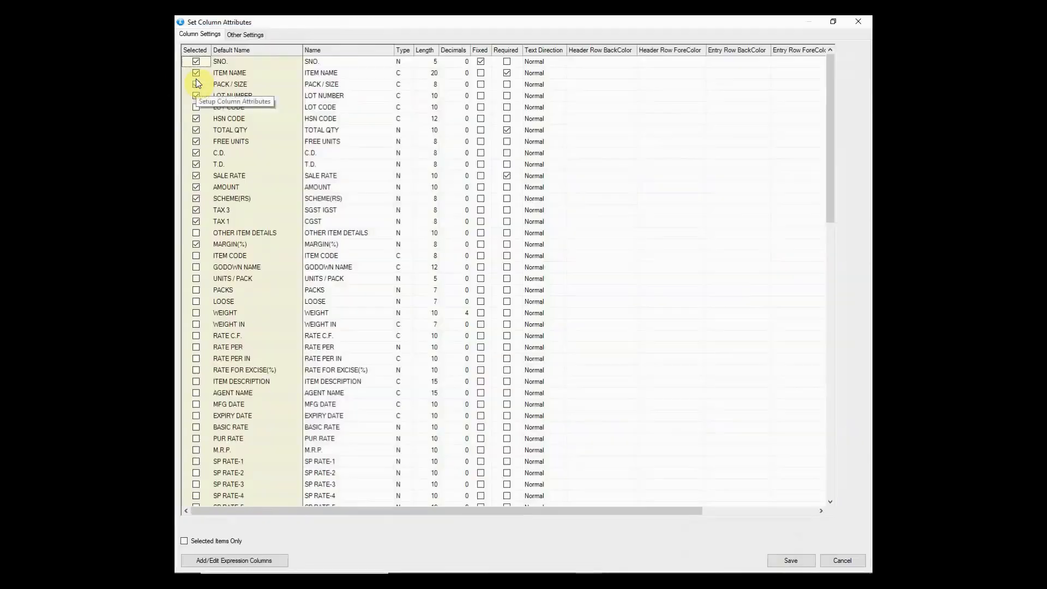
click(229, 549)
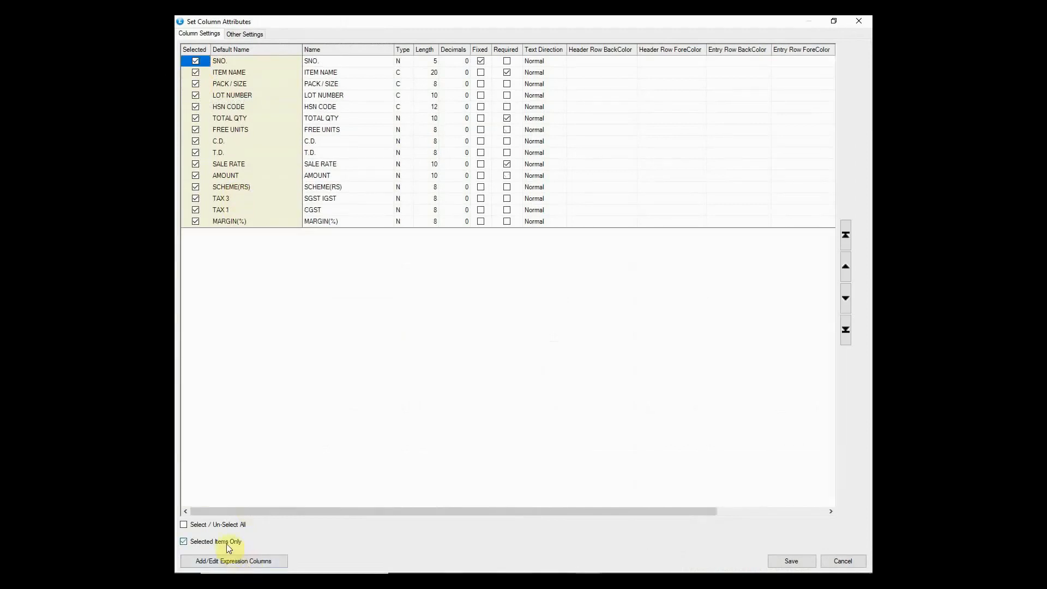
click(236, 108)
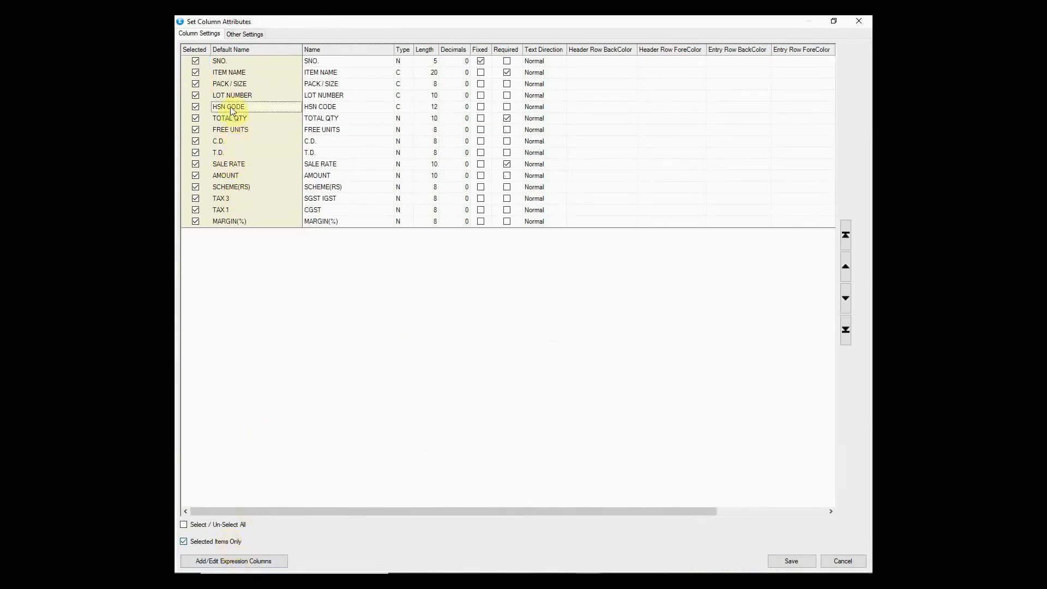
click(852, 330)
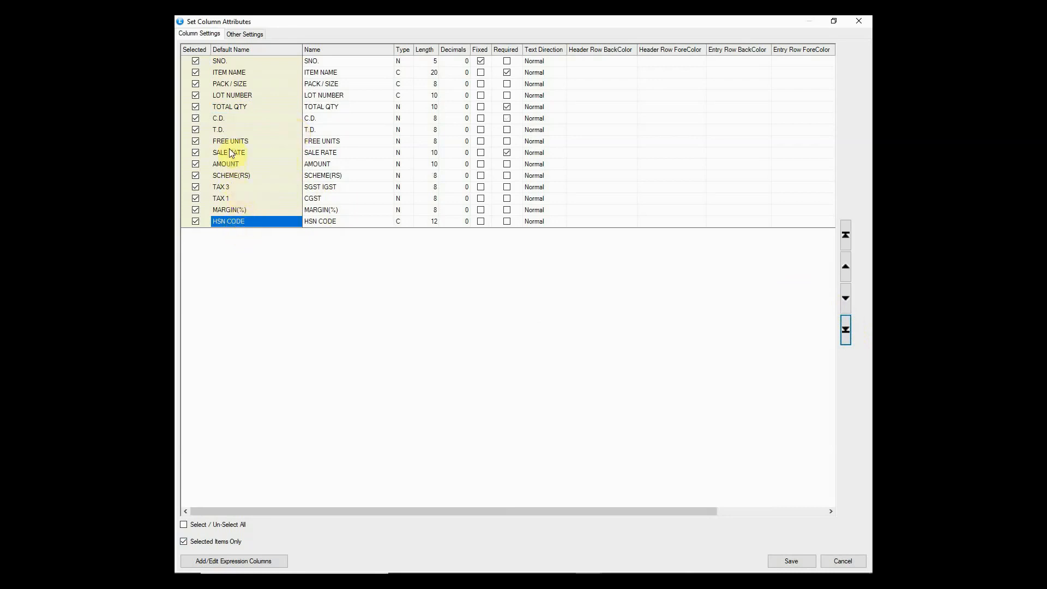
Reposition the SCHEME(RS) column directly before AMOUNT and save the changed column order for the sale bill
click(254, 177)
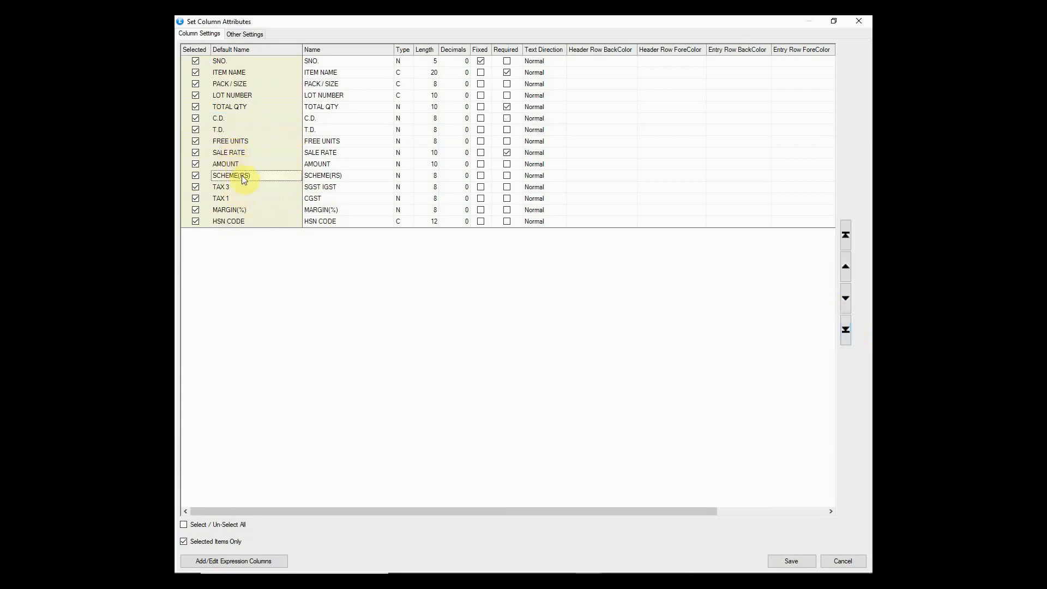
click(849, 299)
click(849, 299)
click(849, 300)
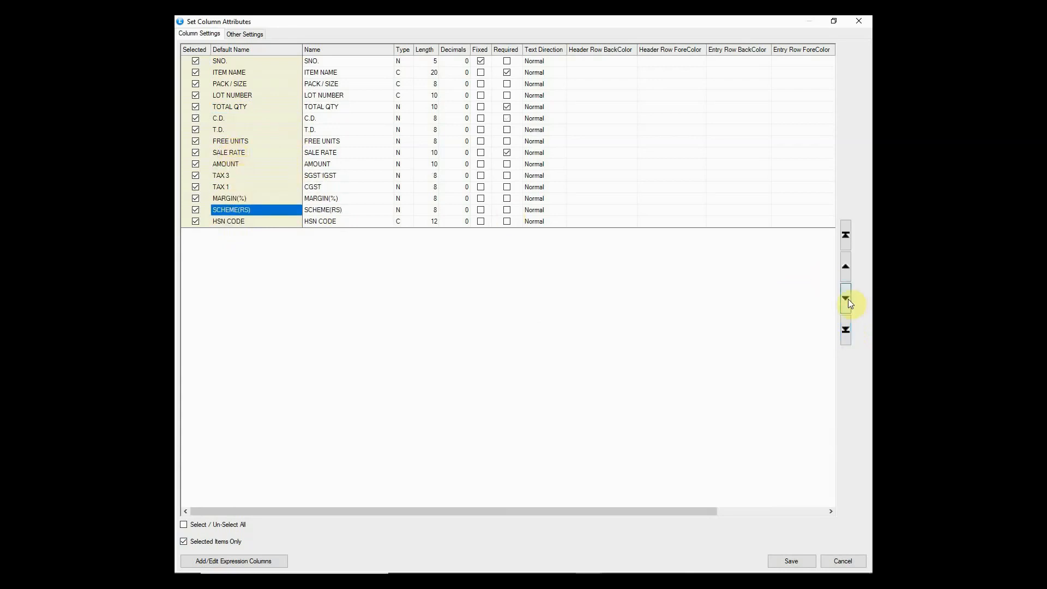
click(850, 273)
click(849, 273)
click(850, 272)
click(850, 273)
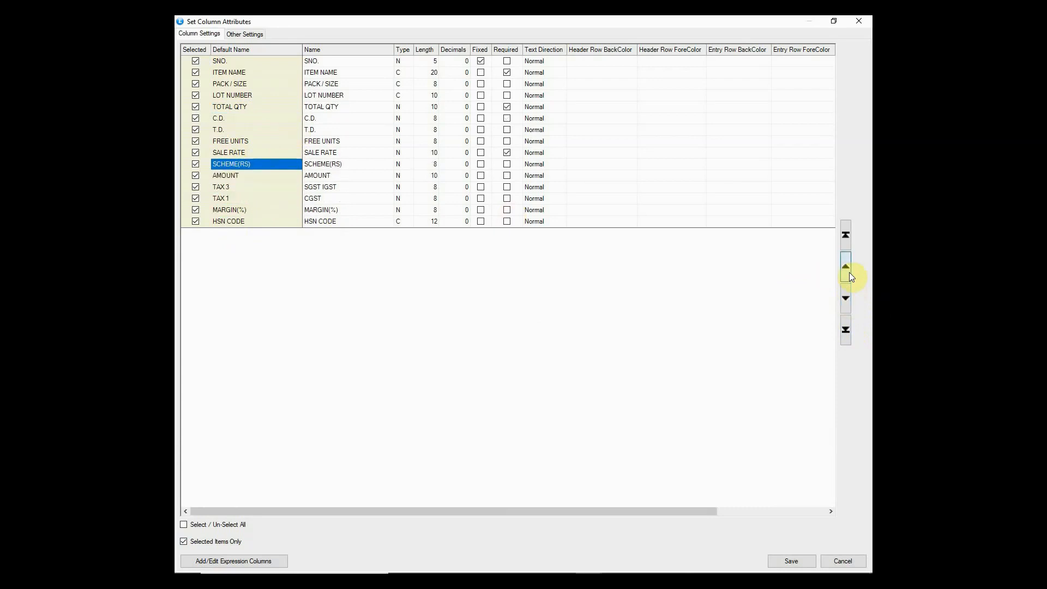
click(791, 561)
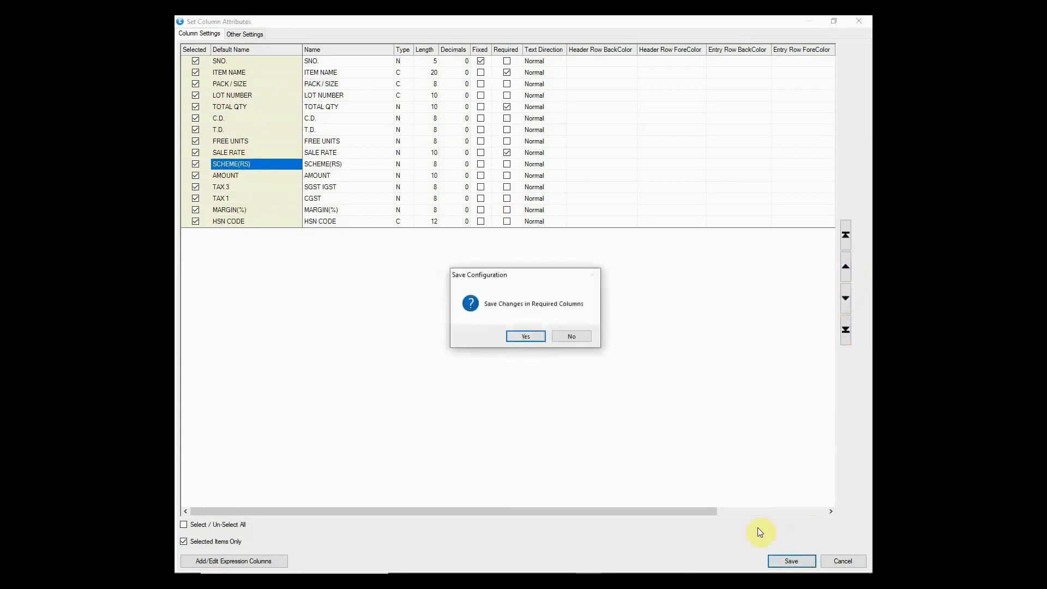
click(532, 338)
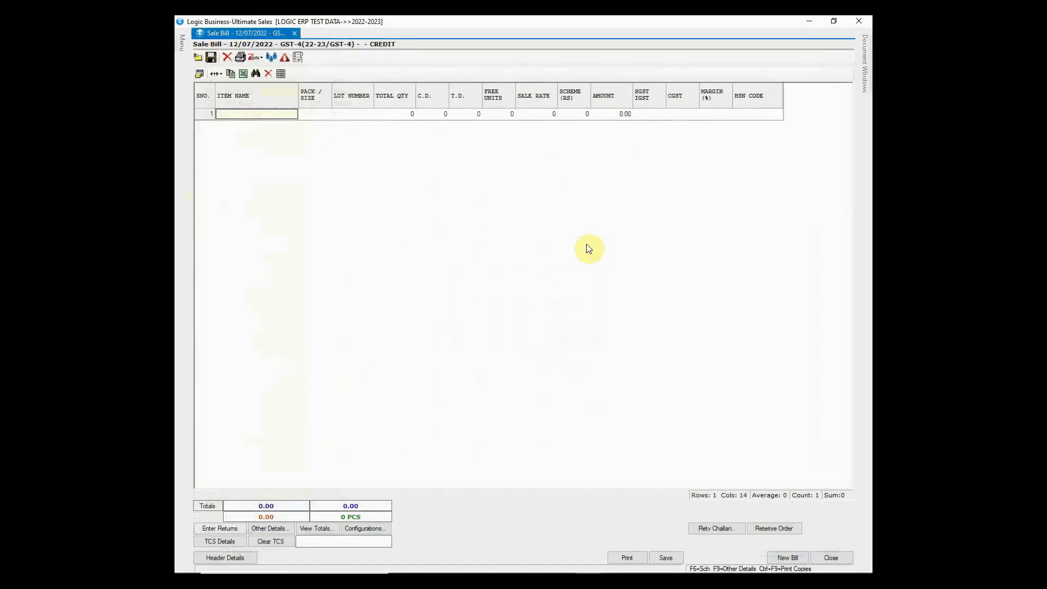
click(761, 113)
Widen the ITEM NAME column and narrow it again, and widen the TOTAL QTY and FREE UNITS columns
drag(299, 92, 343, 96)
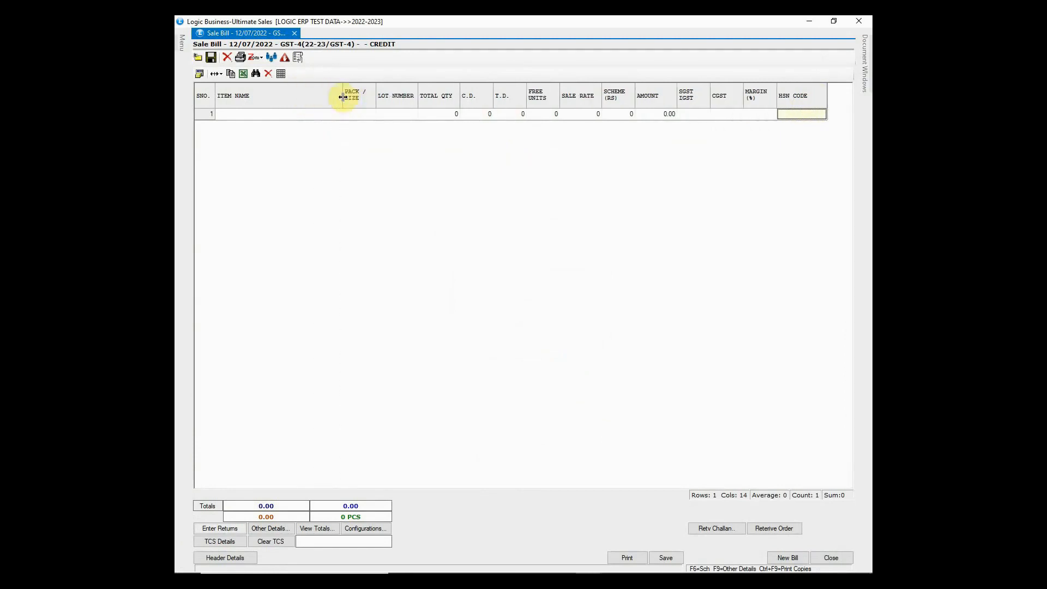
drag(343, 96, 302, 97)
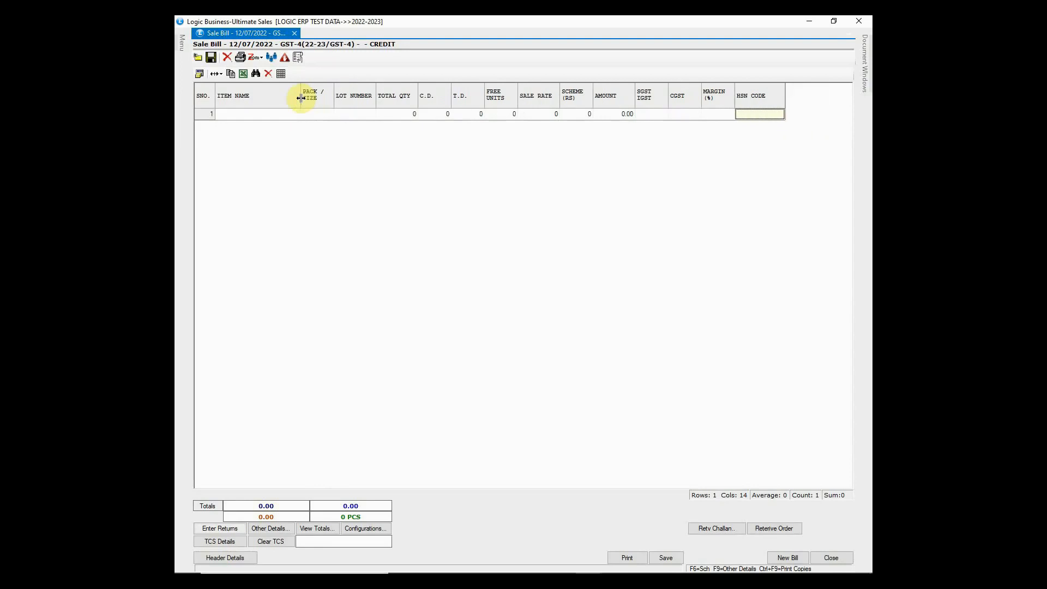
drag(417, 96, 441, 93)
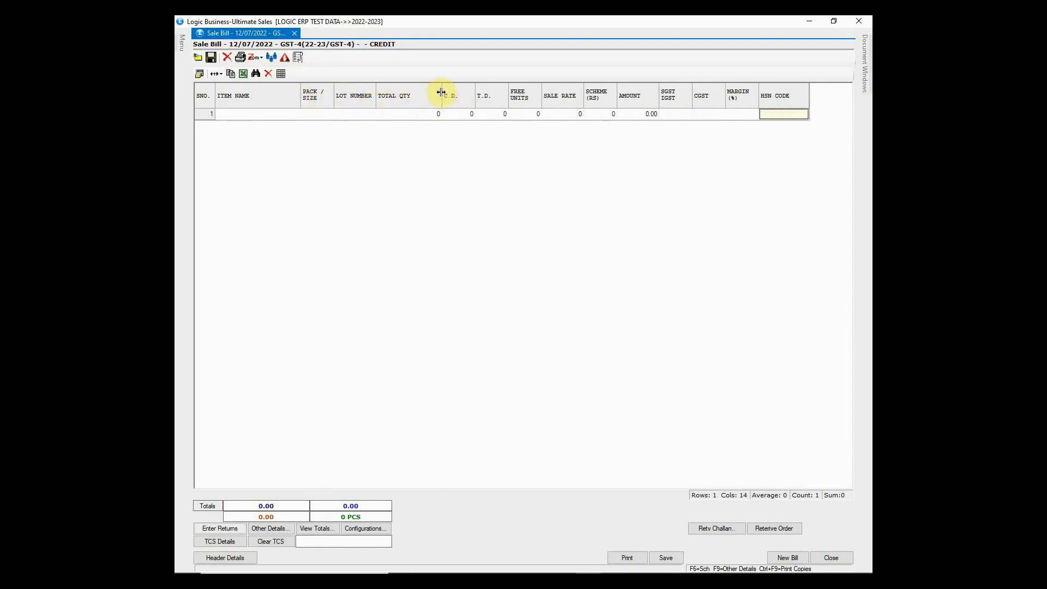
drag(541, 96, 559, 98)
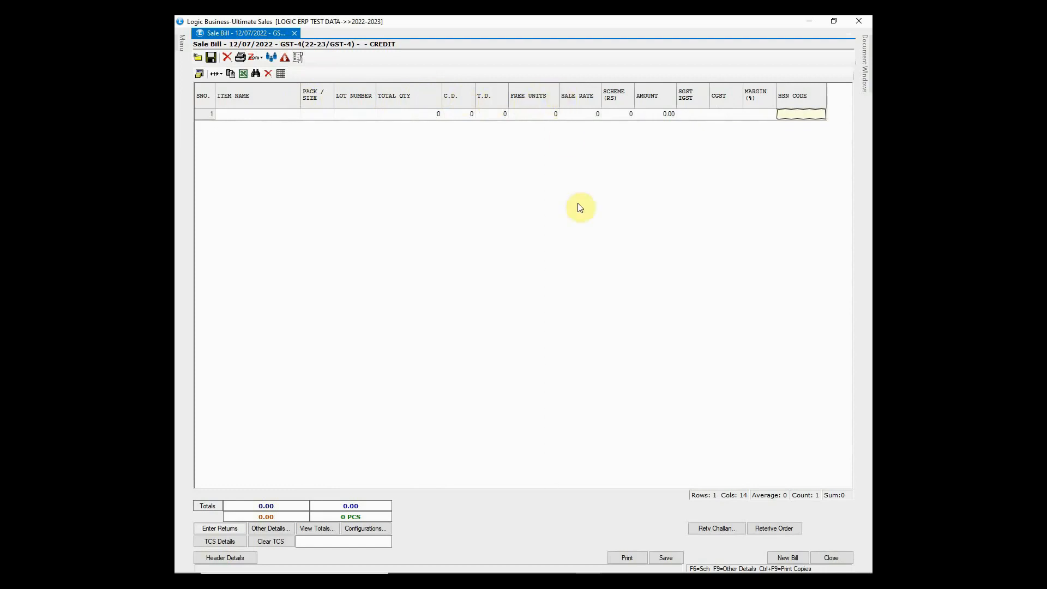
Try the Default, User Default and Fit To Contents column widths on the bill grid, ending with Fit On Screen
click(217, 75)
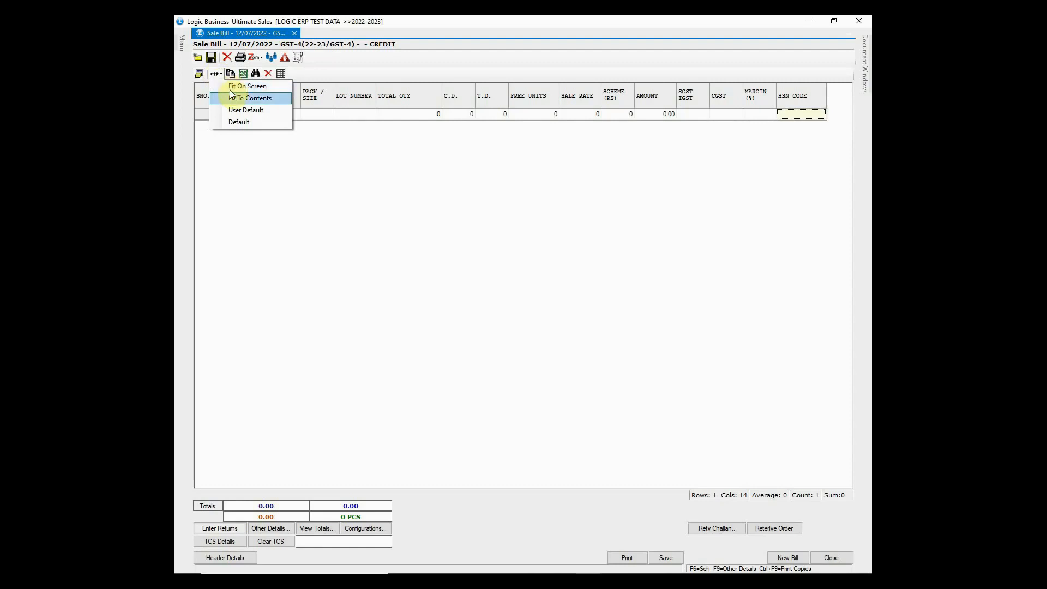
click(235, 124)
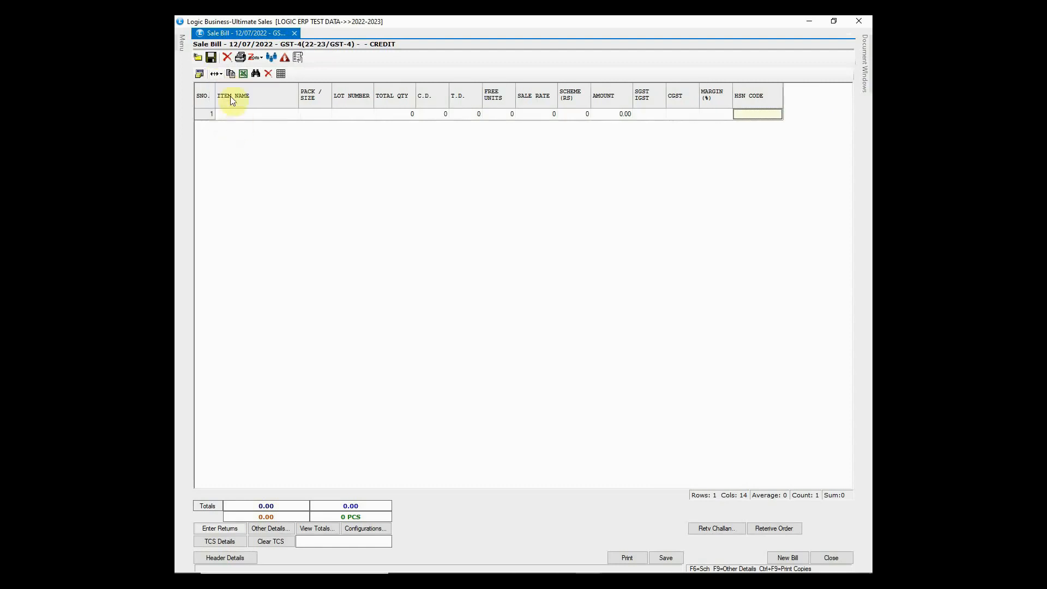
click(219, 74)
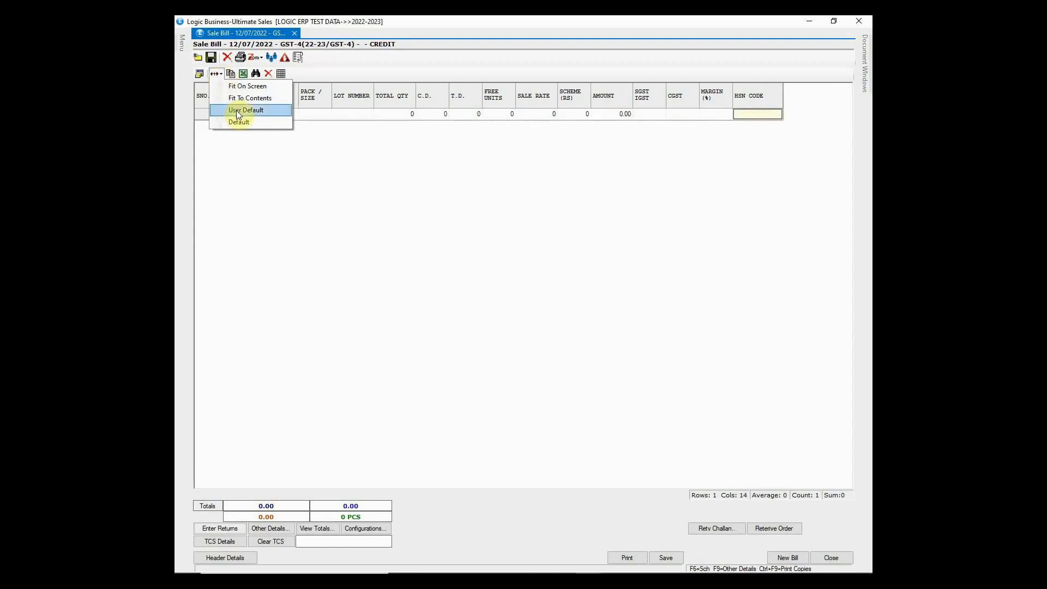
click(237, 111)
click(217, 74)
click(231, 100)
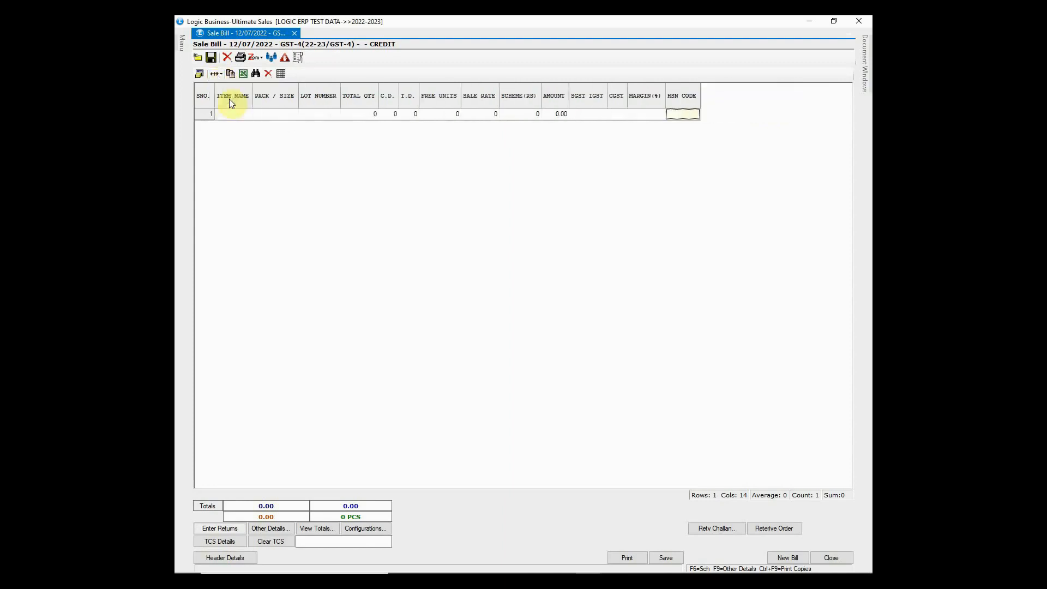
click(220, 75)
click(240, 85)
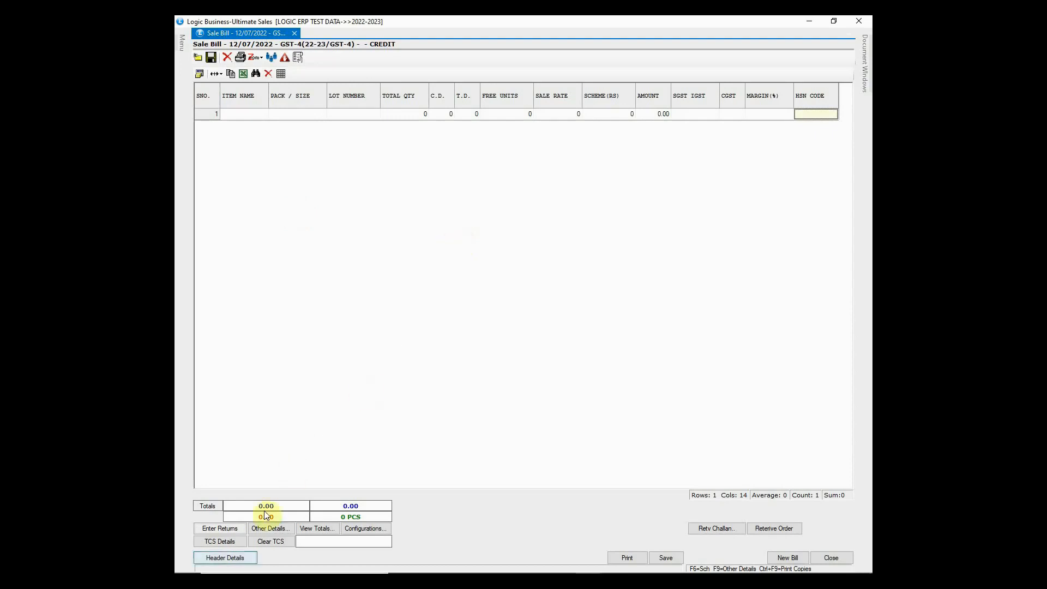
Show the bill's header details and open Sale Voucher Configuration from the Configurations group
click(231, 560)
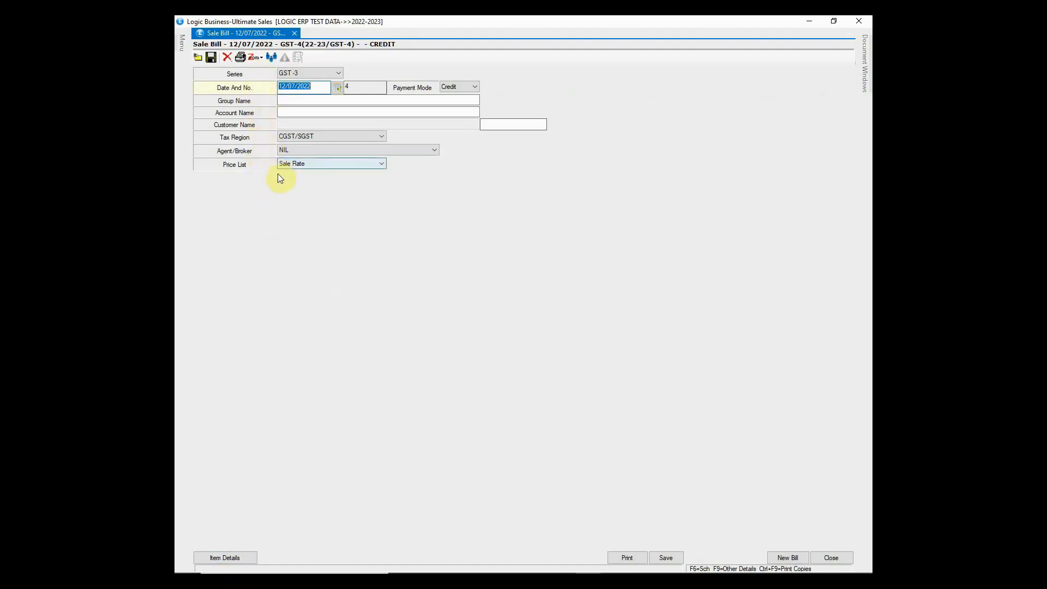
click(185, 48)
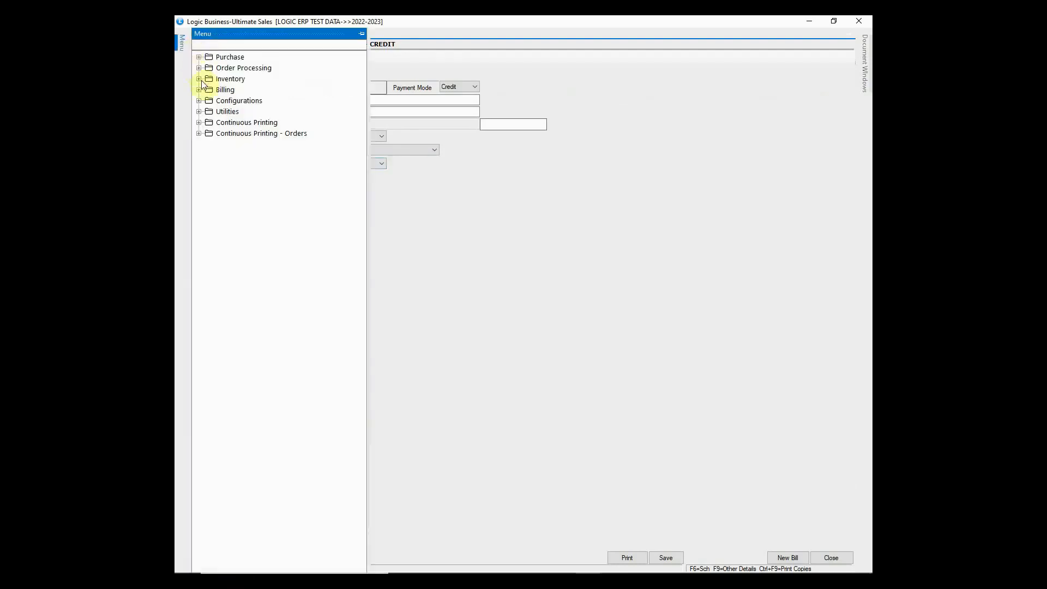
double_click(203, 102)
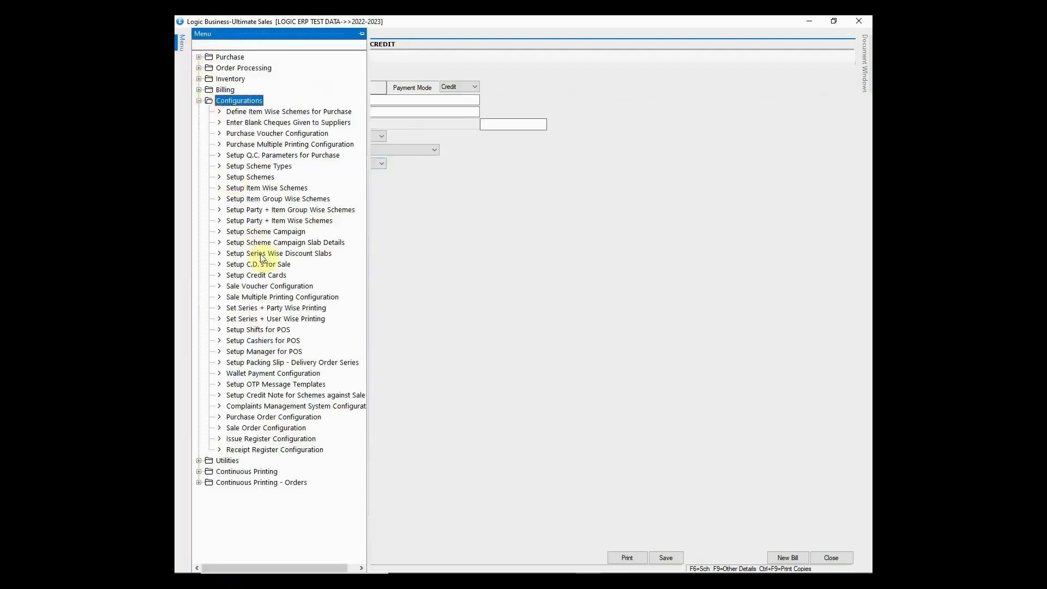
click(276, 286)
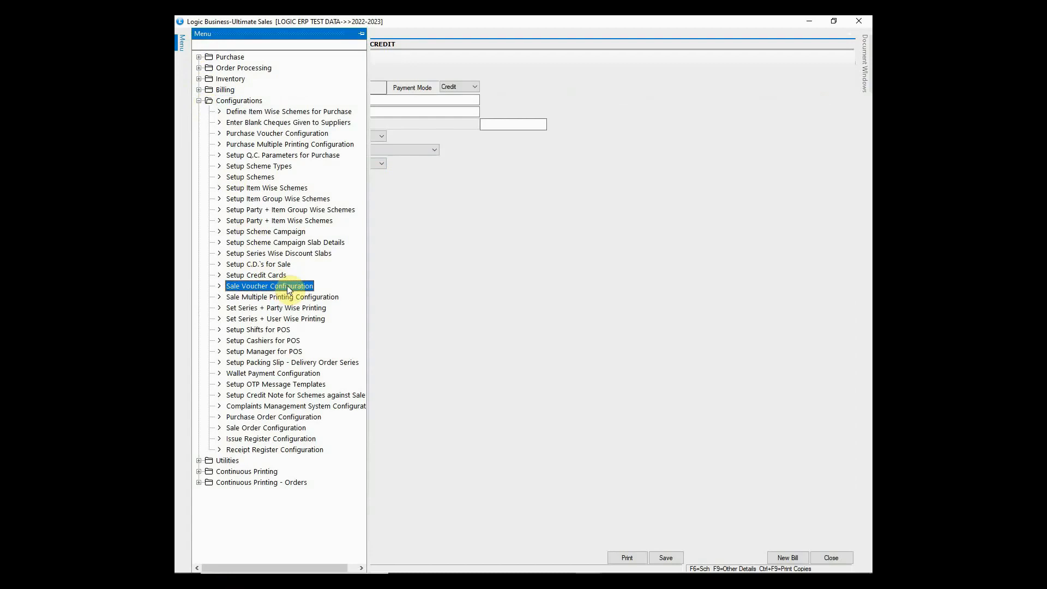
double_click(289, 287)
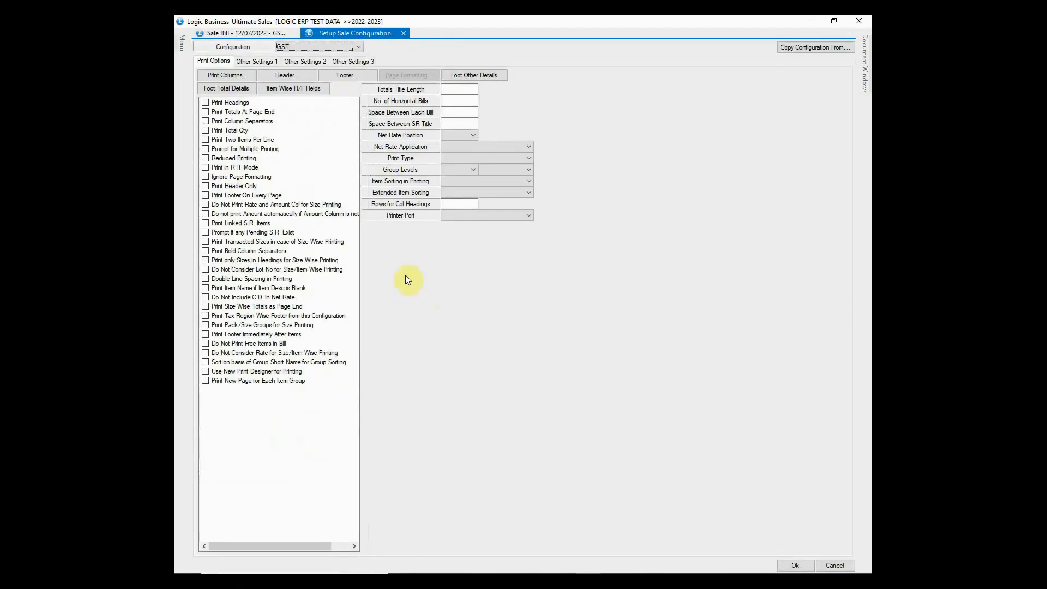
Keep GST as the sale configuration and open its Column Locks settings
click(322, 47)
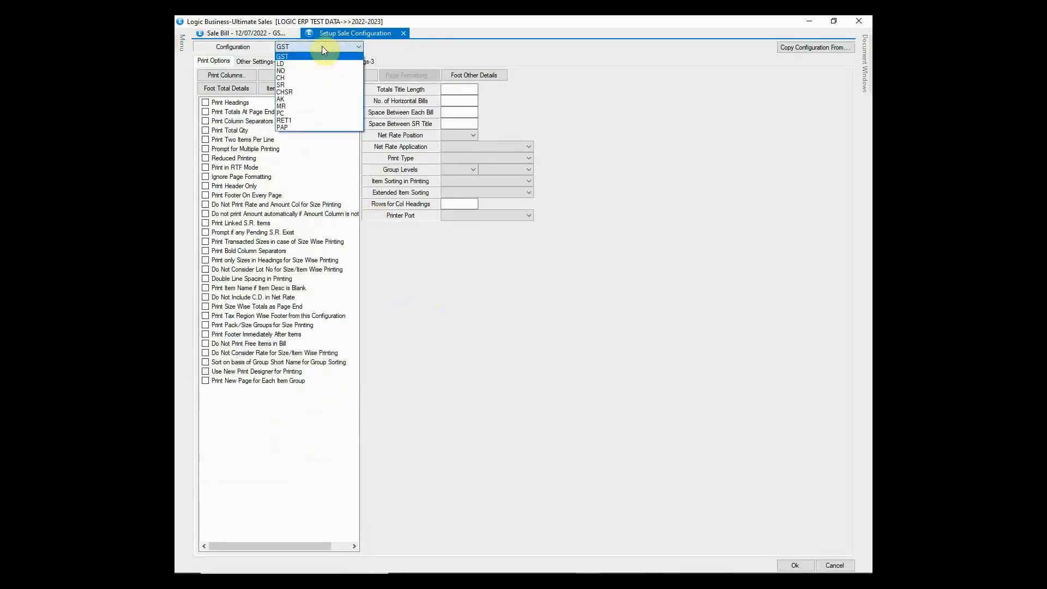
click(322, 47)
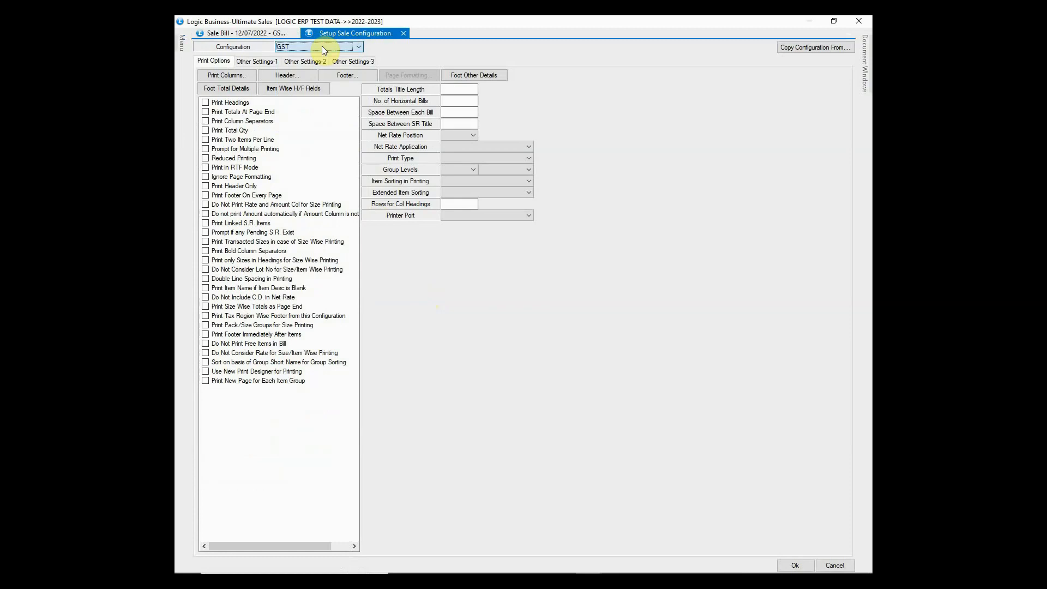
click(271, 63)
click(260, 99)
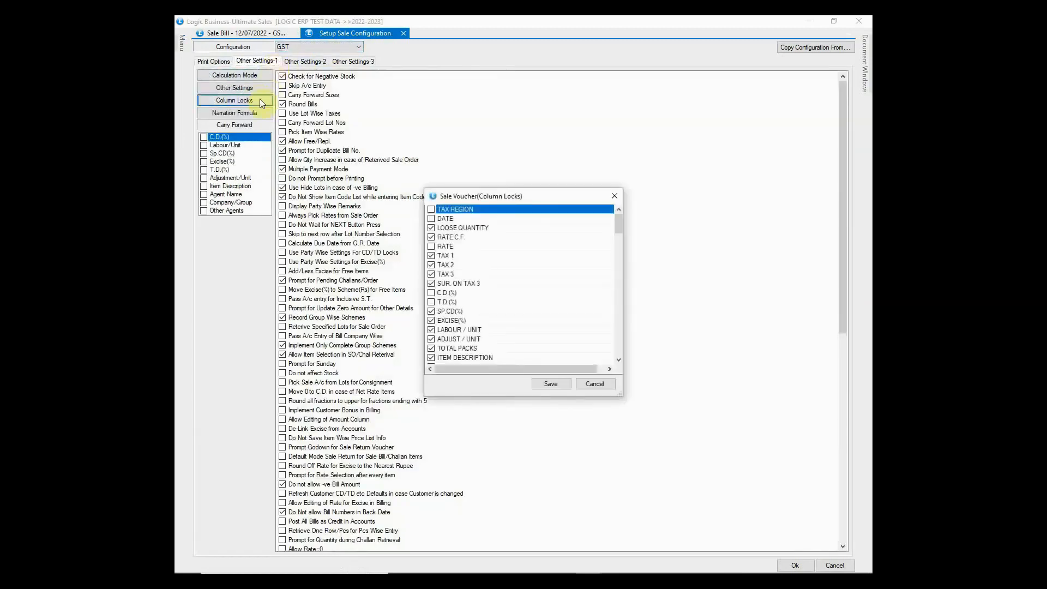
Lock the AGENT/BROKER field in the sale voucher's column locks
scroll(475, 256, down, 10)
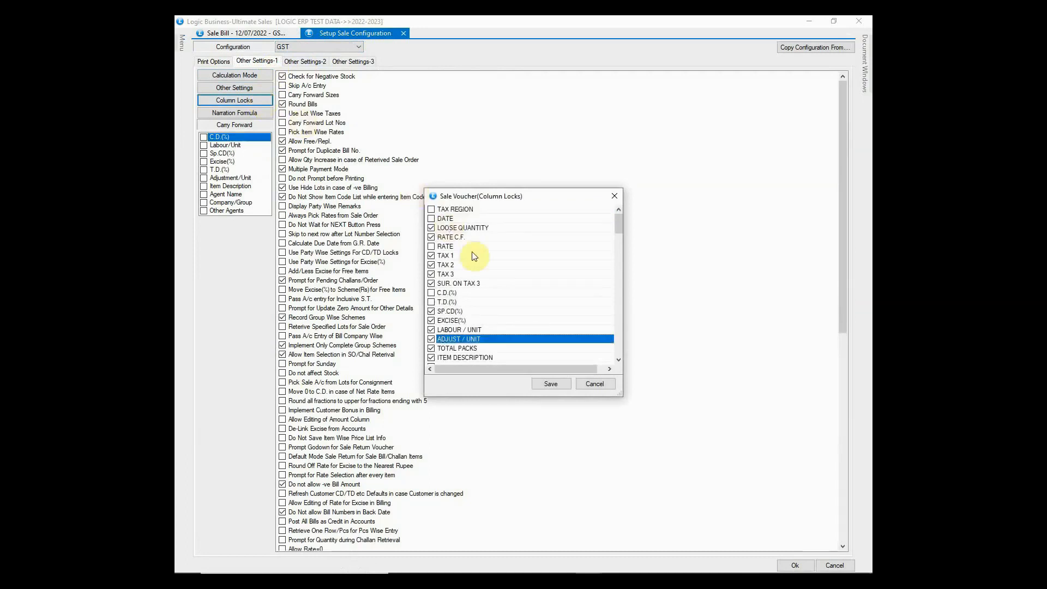
key(a)
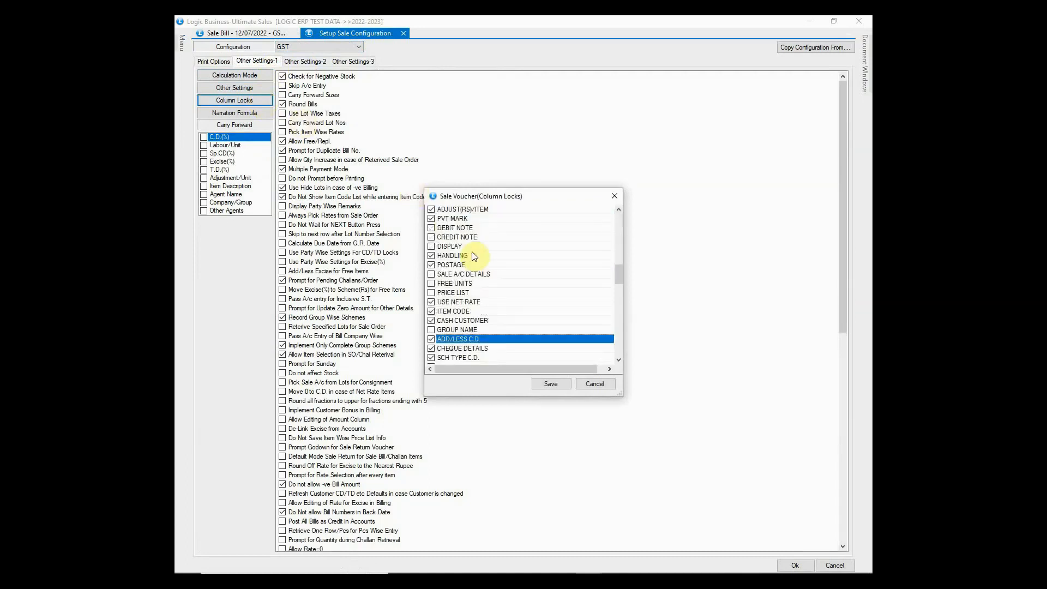
key(a)
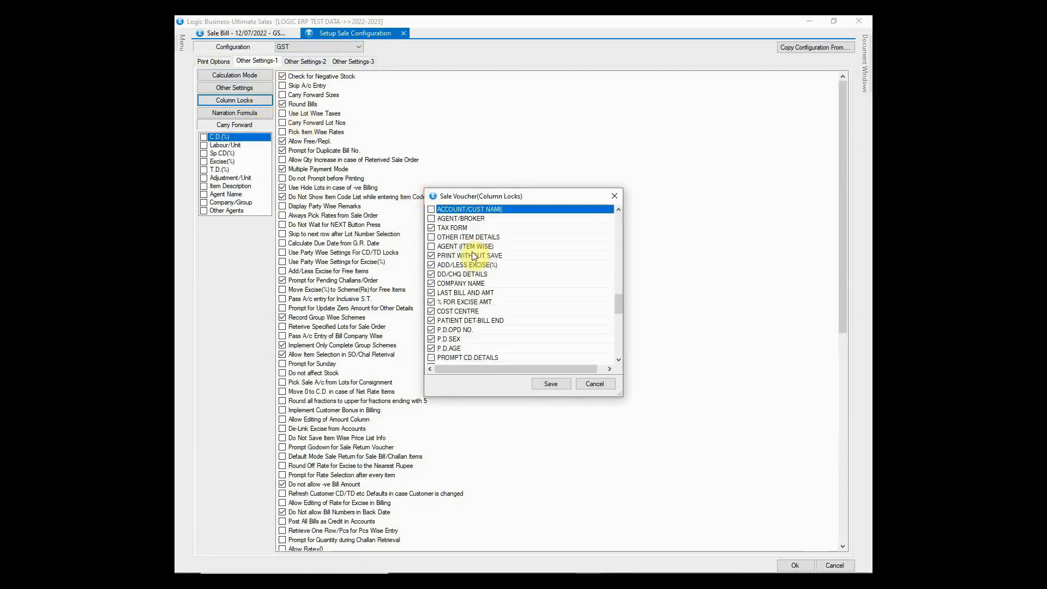
click(448, 222)
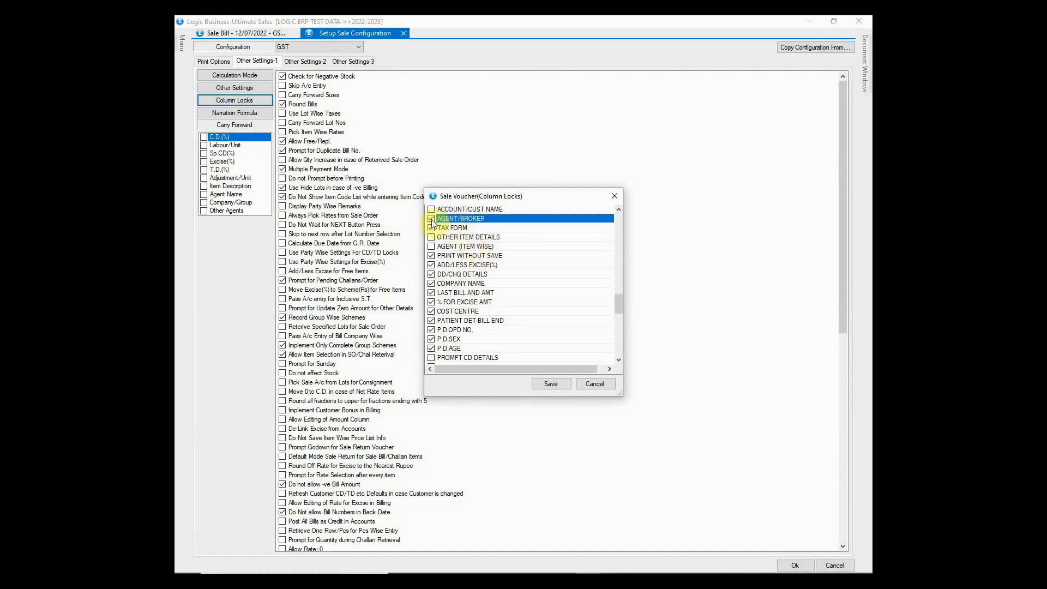
click(431, 219)
Find PRICE LIST among the sale voucher's column locks and lock it
key(p)
key(p)
key(p)
key(p)
key(p)
key(p)
key(p)
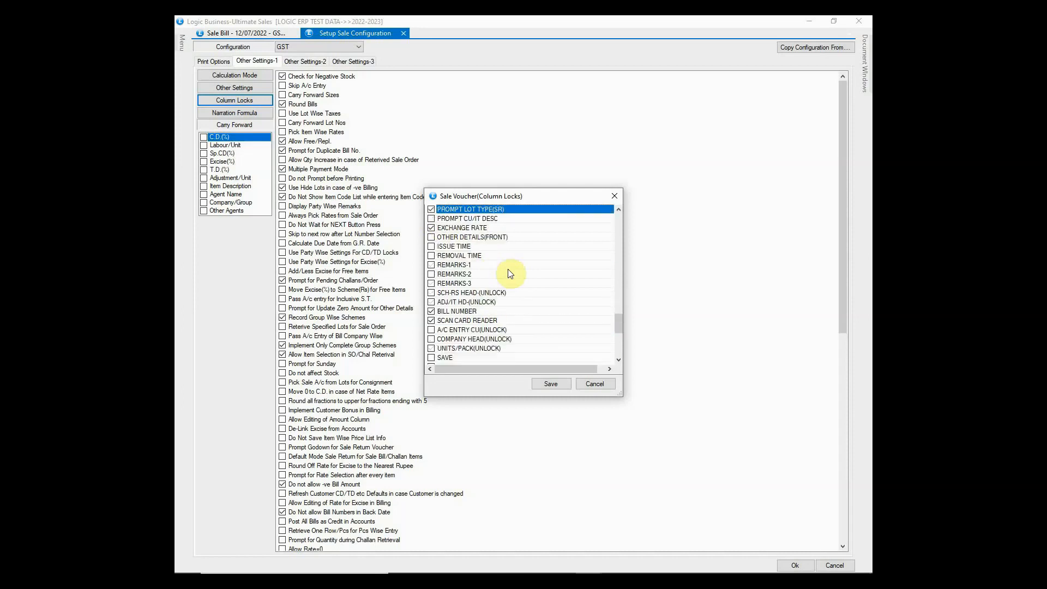
key(p)
key(p)
key(p)
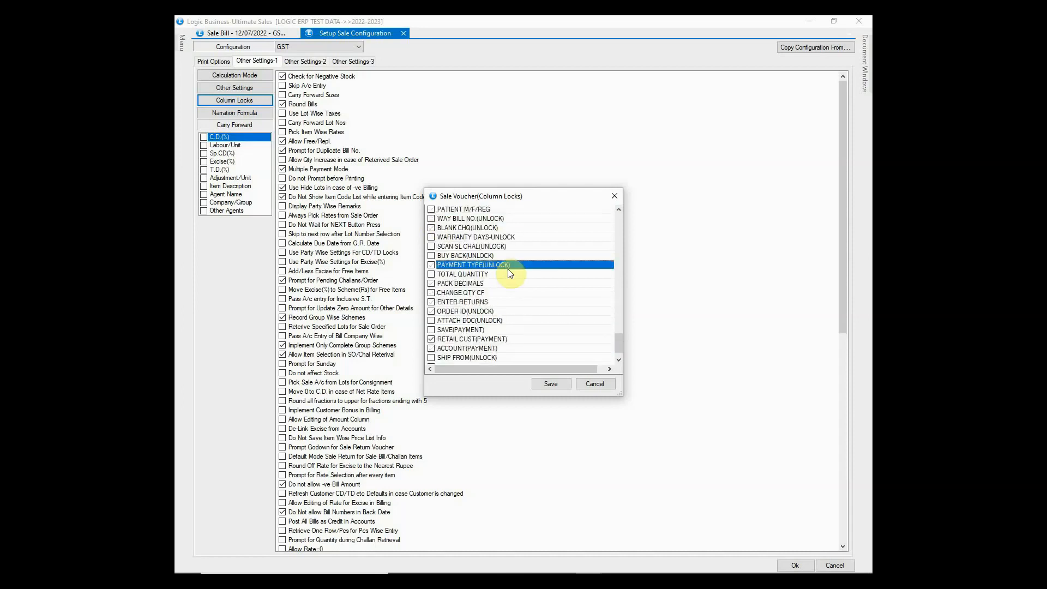
key(p)
key(p)
key(p)
key(p)
click(453, 284)
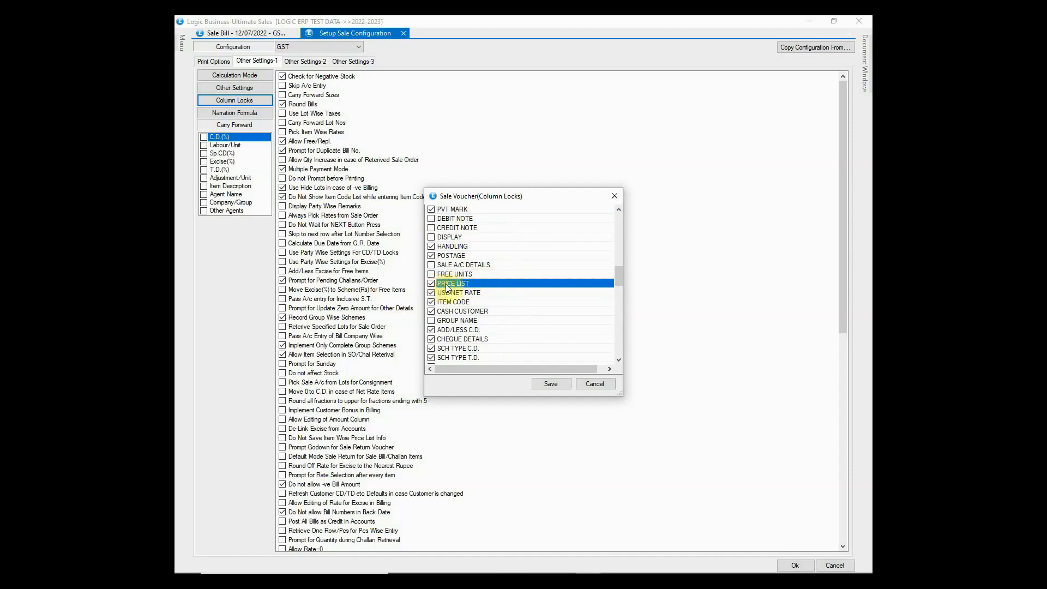
Unlock the CASH CUSTOMER field and save the column locks along with the GST sale configuration
click(456, 311)
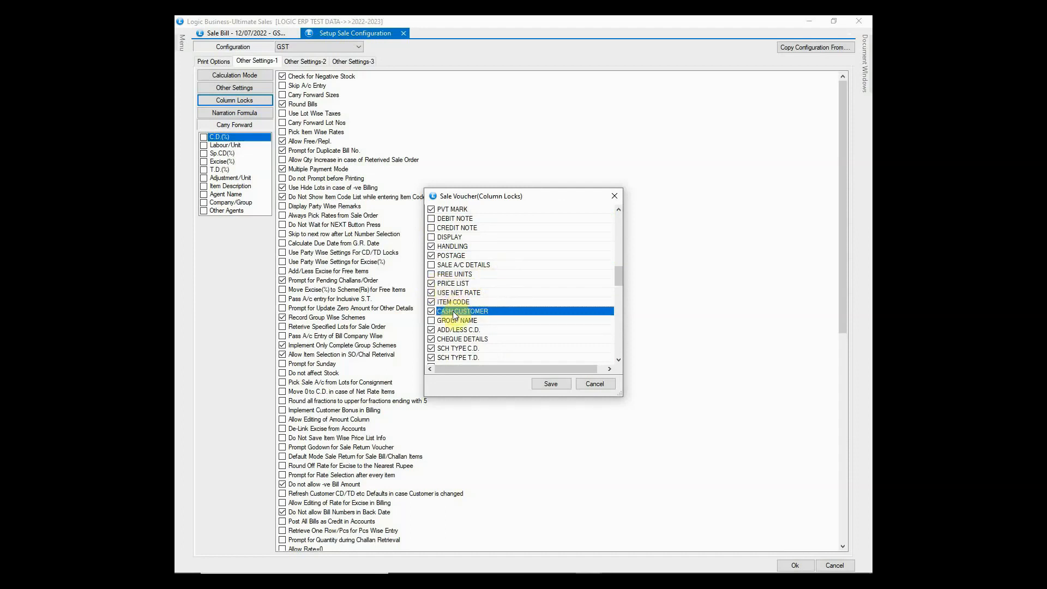
click(431, 311)
click(549, 384)
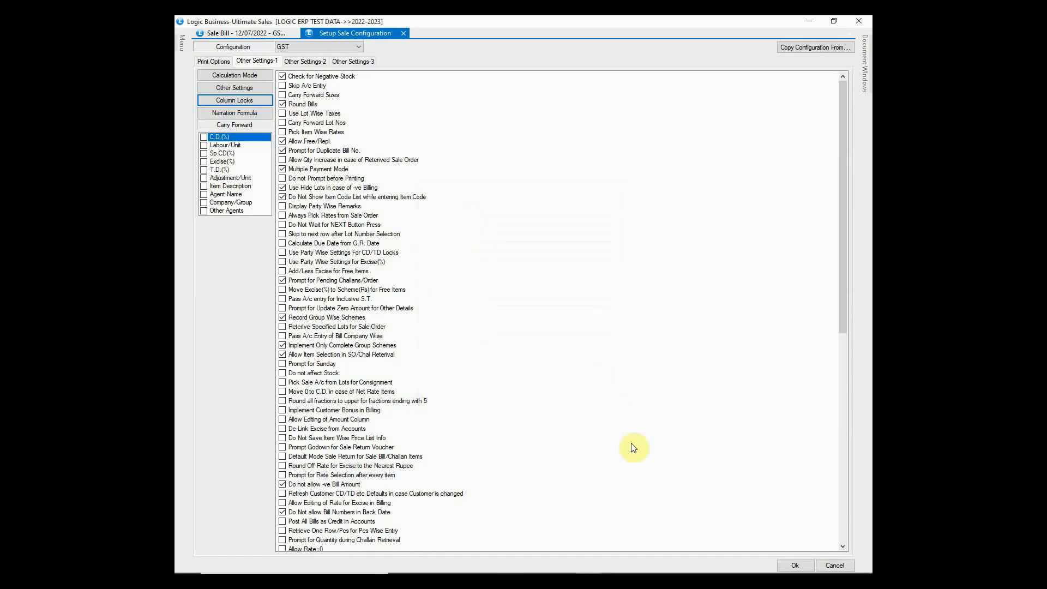
click(791, 564)
click(506, 335)
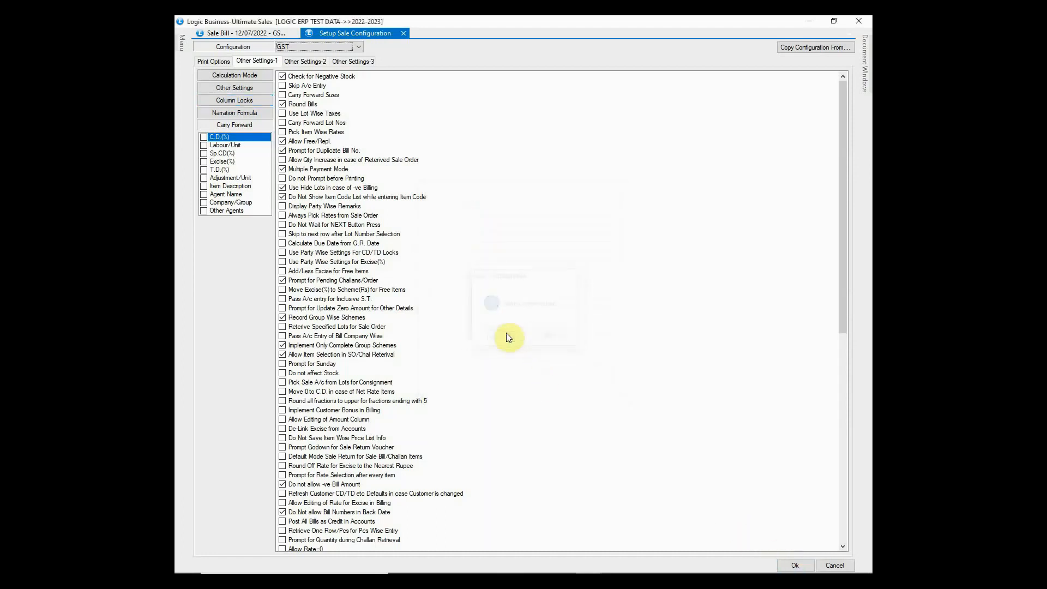
Return to the sale bill and start a new one, clearing the existing bill without saving changes
click(286, 36)
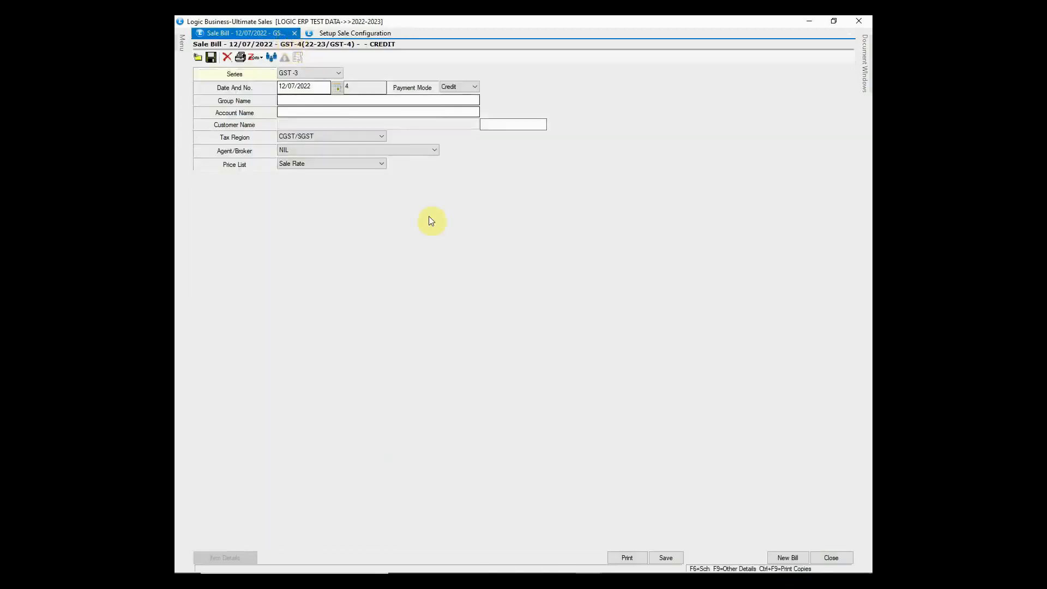
click(792, 558)
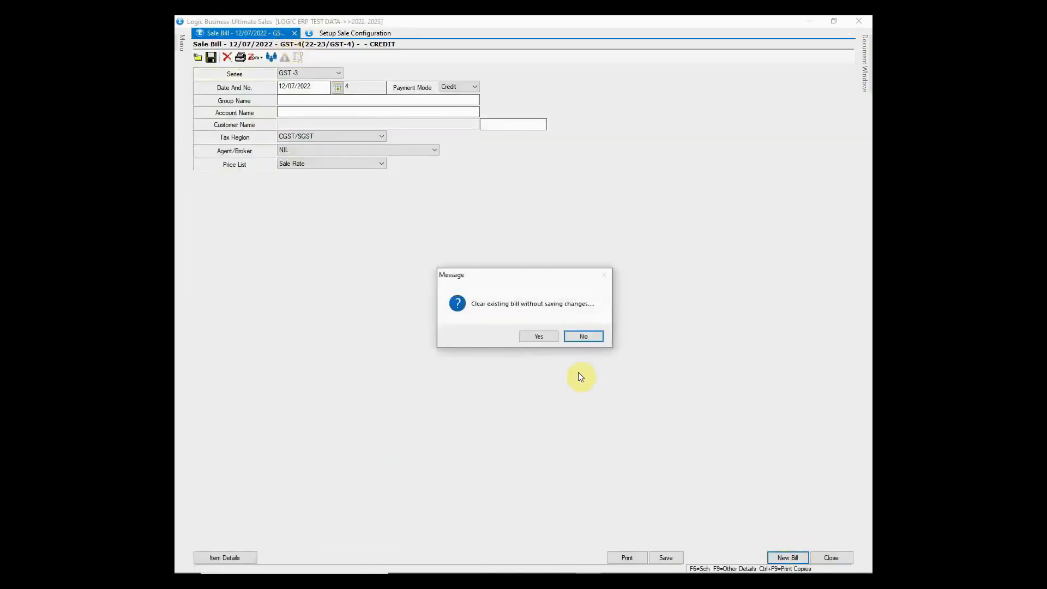
click(540, 337)
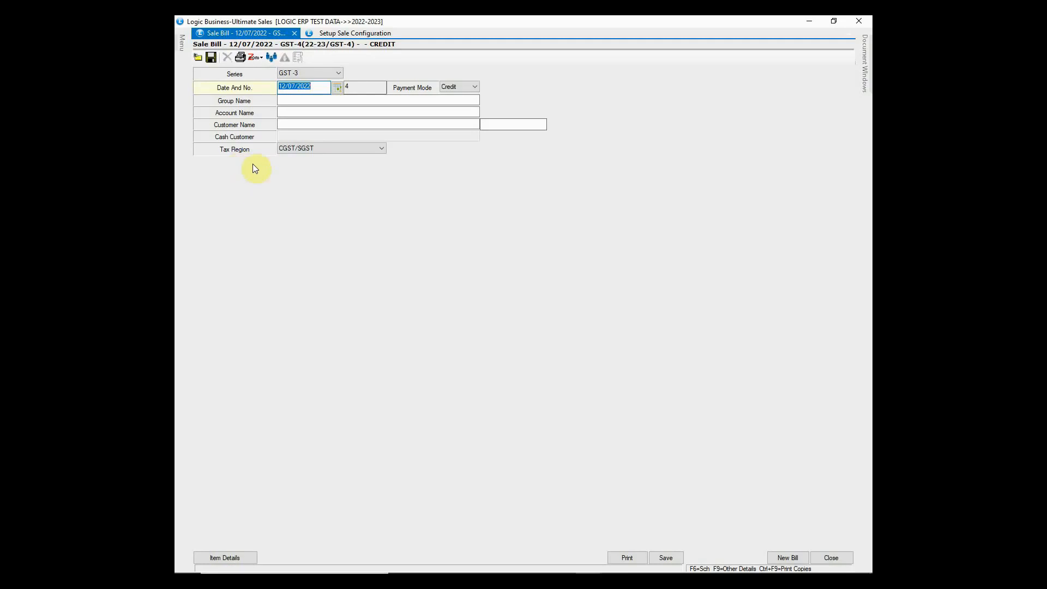
Open a Sale Challan from the Billing group and check its available series
mouse_move(175, 43)
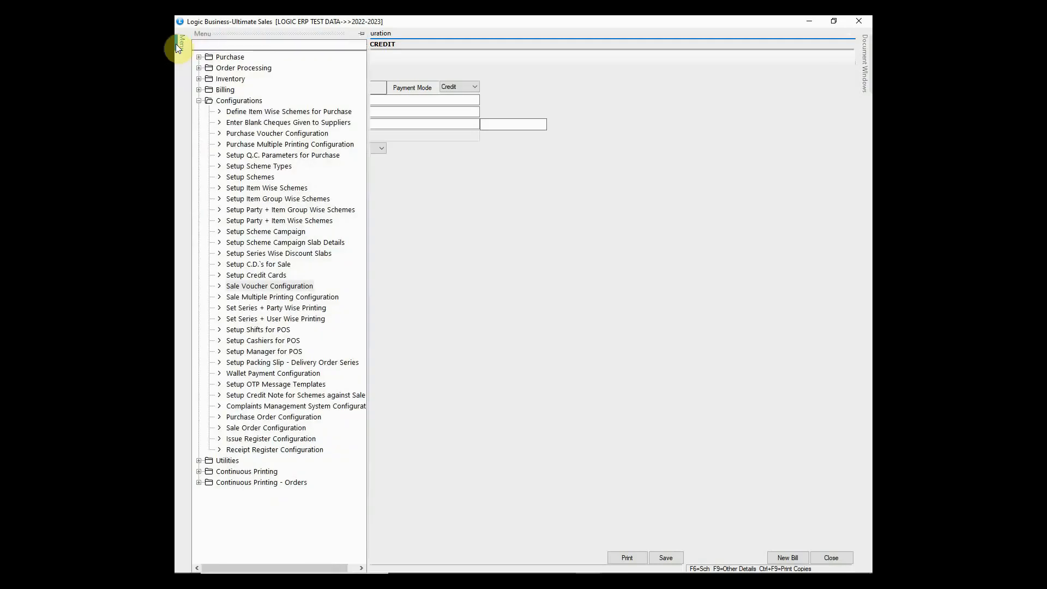
click(199, 90)
click(243, 112)
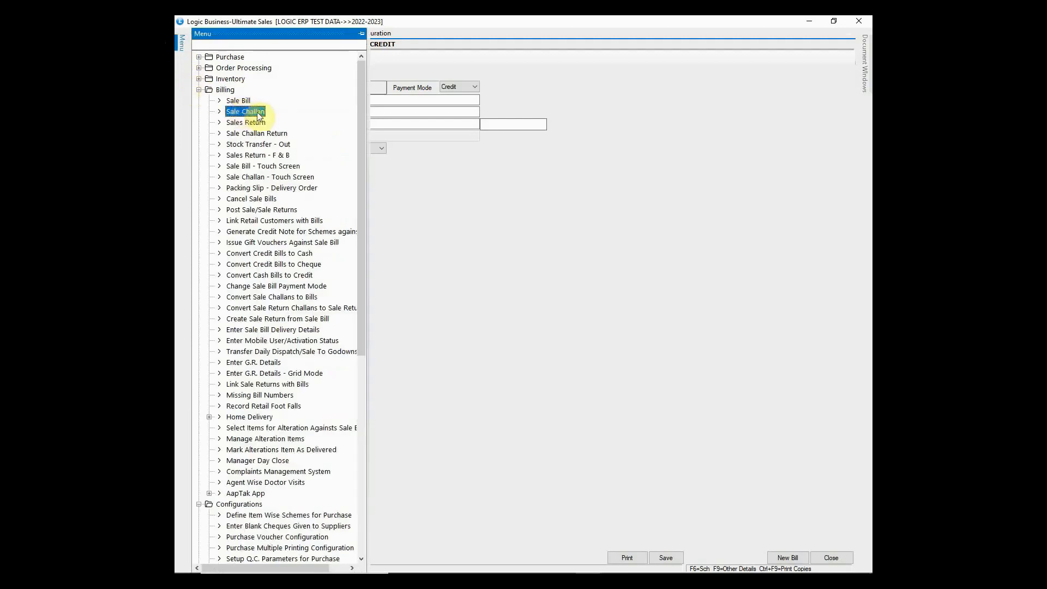
double_click(257, 113)
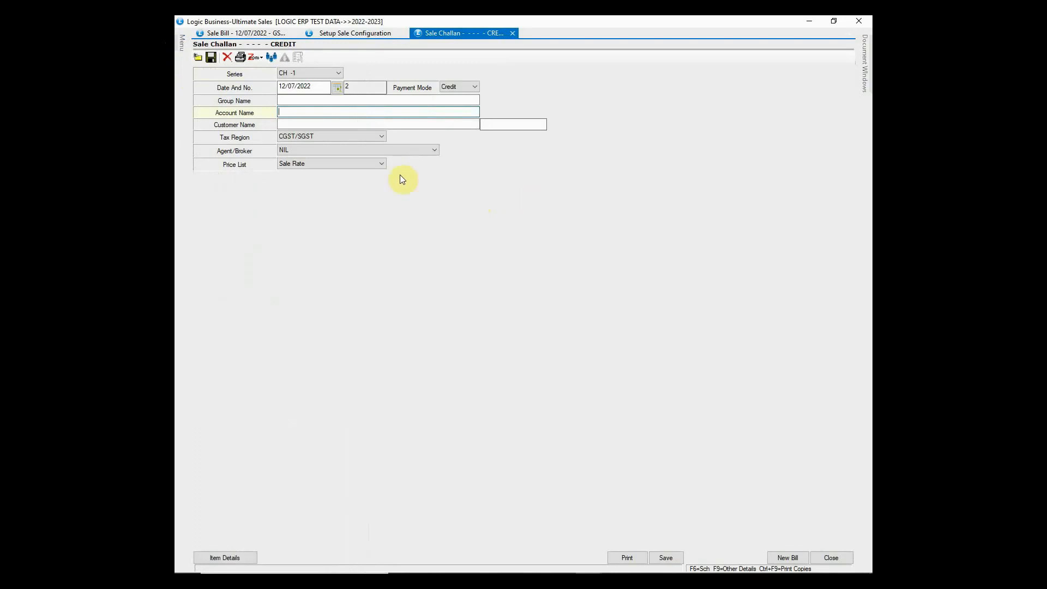
click(324, 72)
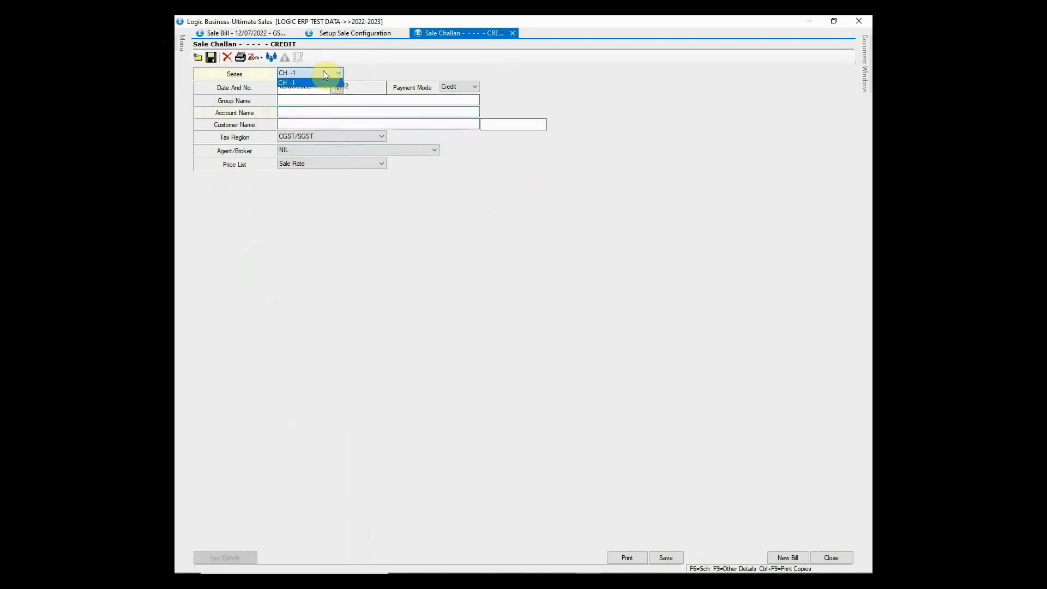
Switch the sale configuration setup from GST to the CH configuration
click(342, 33)
click(342, 34)
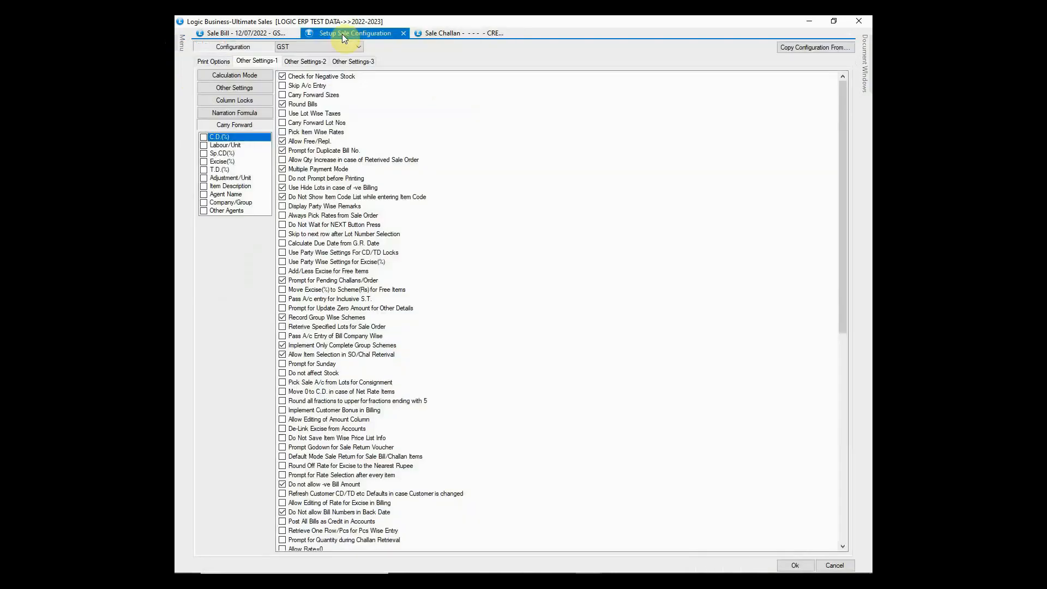
click(332, 47)
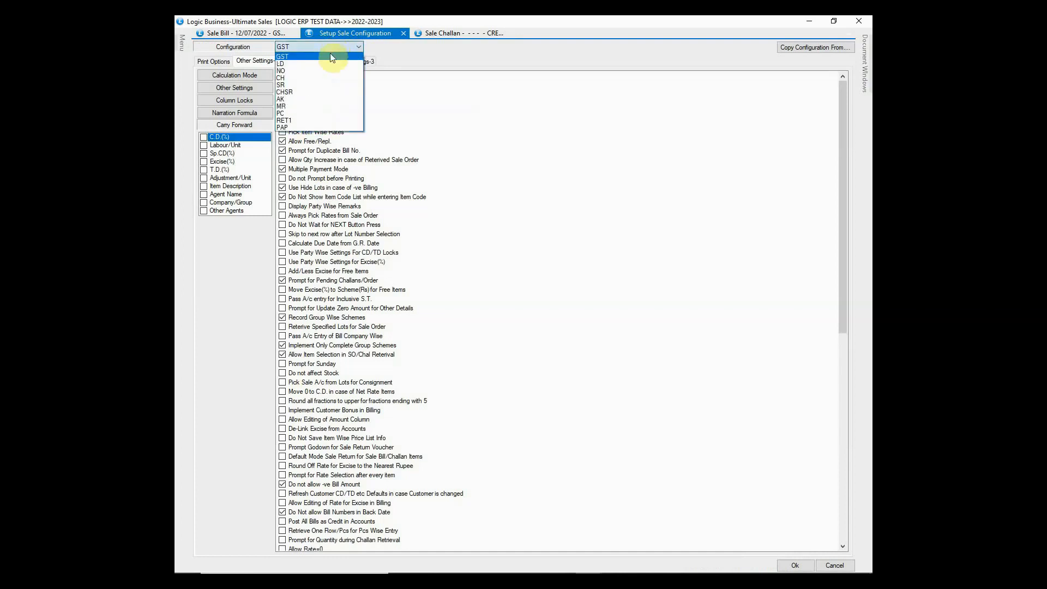
click(325, 78)
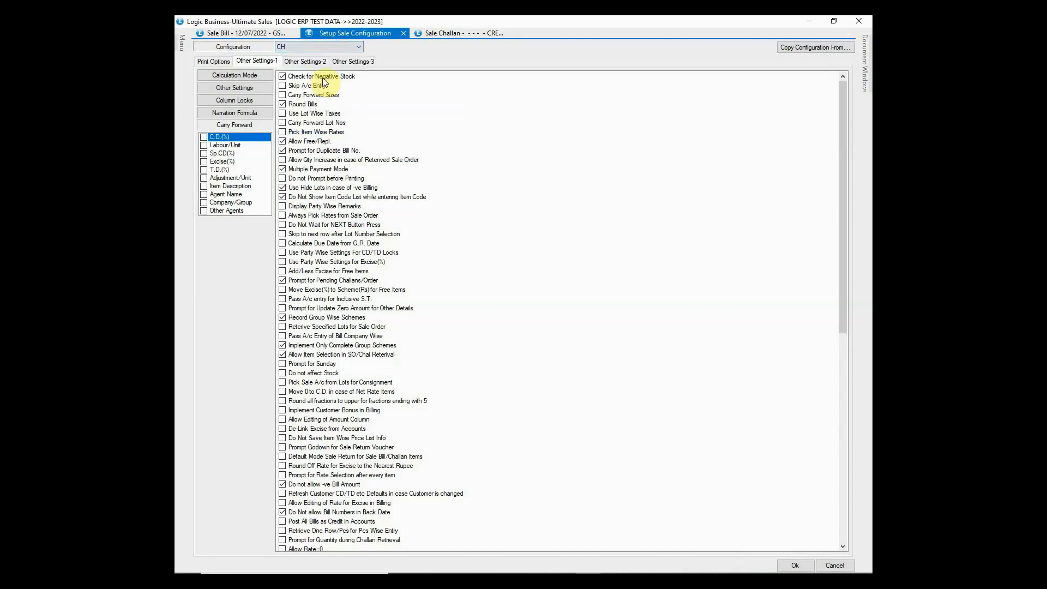
Compare the header fields of the Sale Challan with those of the Sale Bill
click(437, 32)
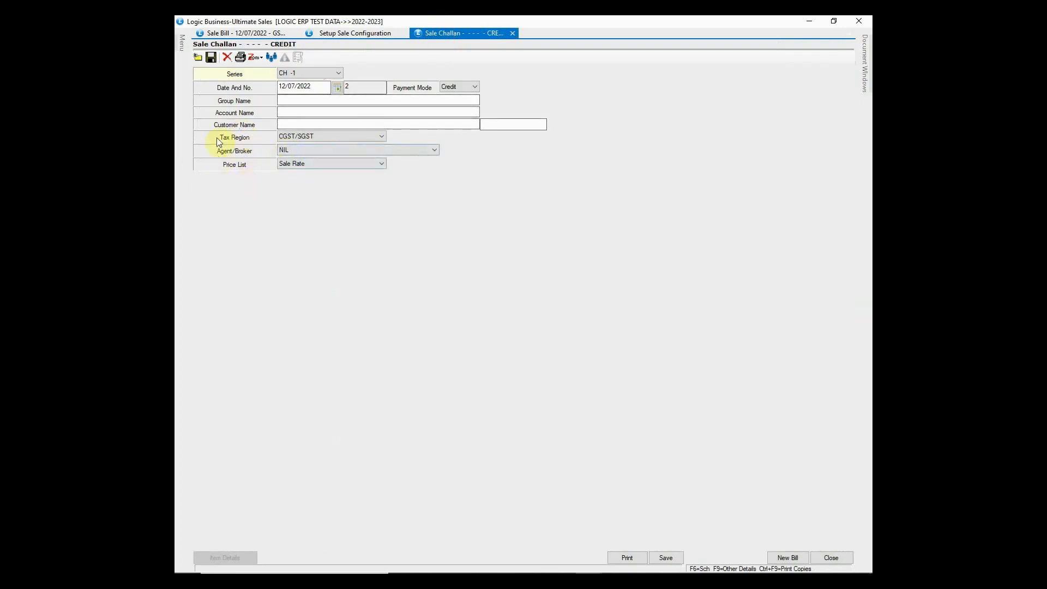
click(248, 34)
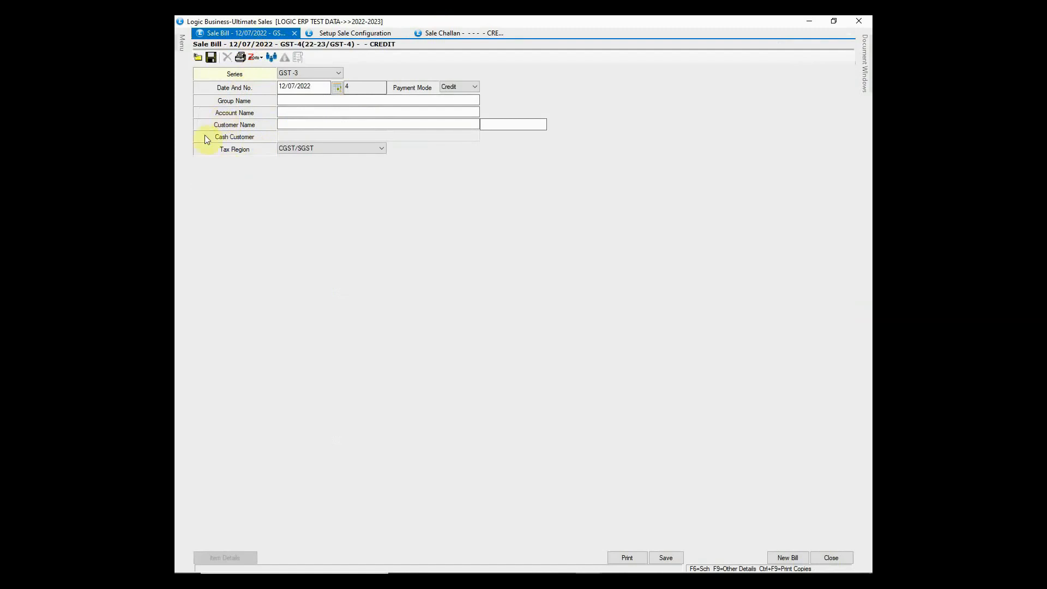
click(285, 111)
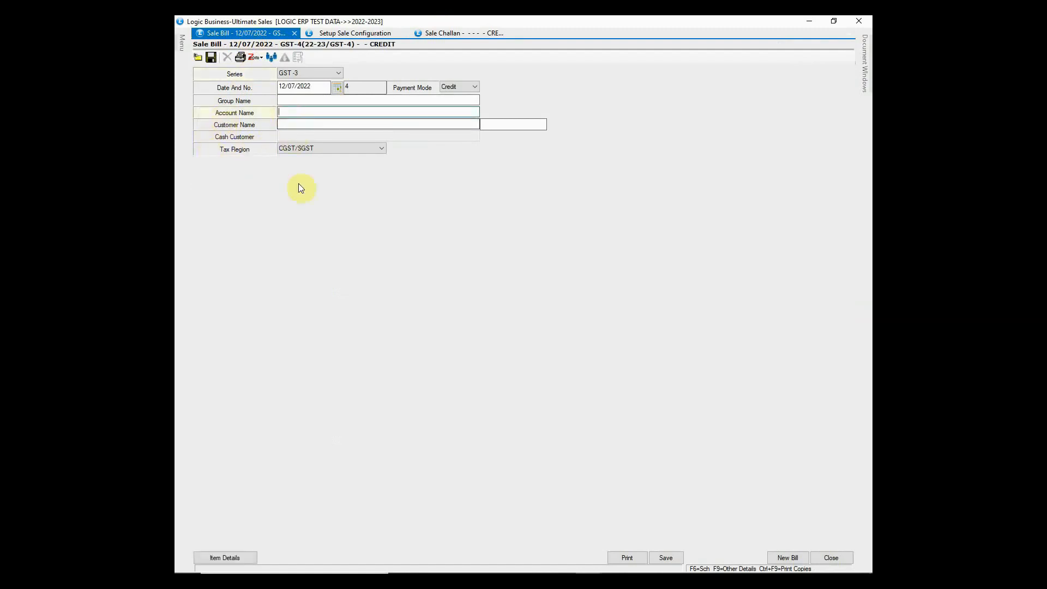
click(479, 36)
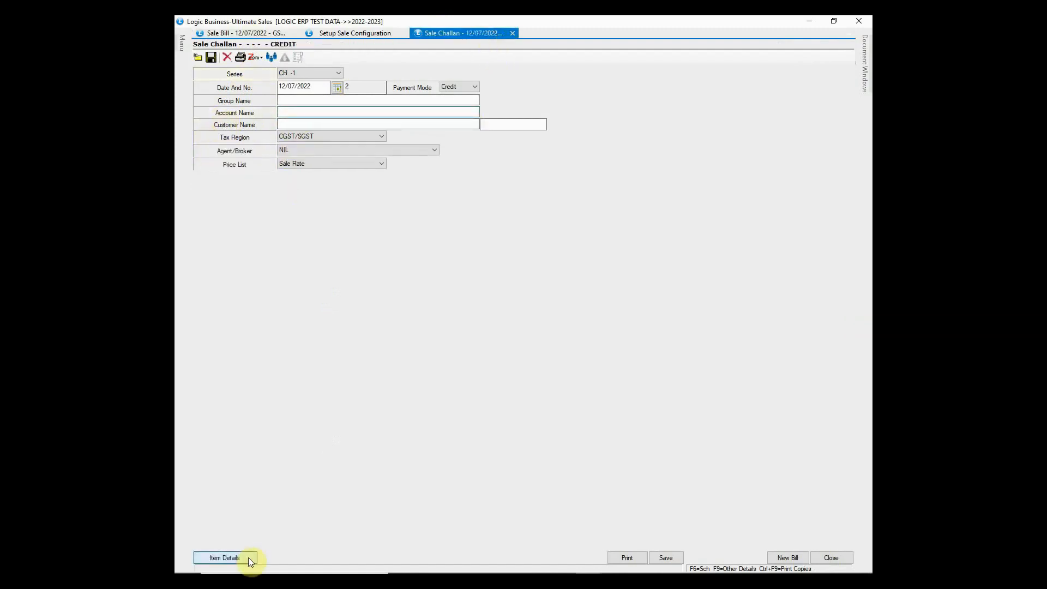
Compare the item grid columns of the Sale Challan, including EXPIRY DATE, with those of the Sale Bill
click(248, 557)
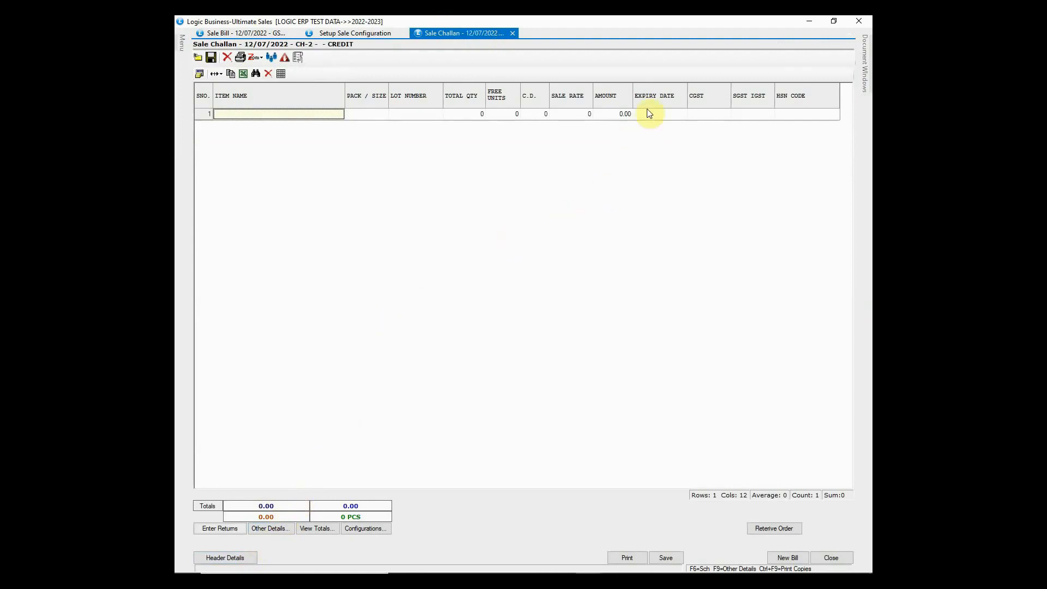
click(667, 113)
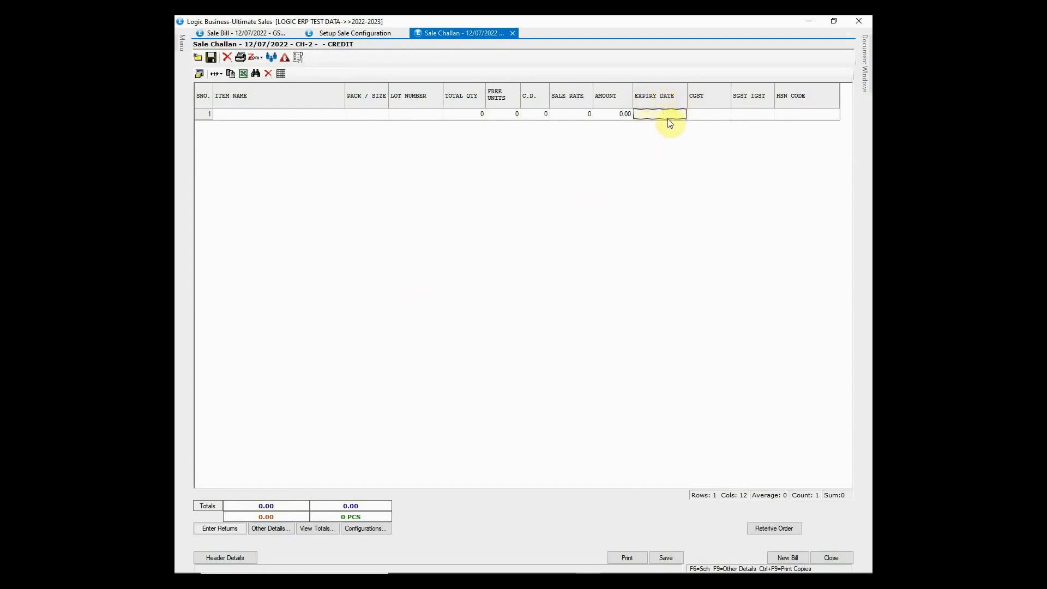
click(255, 32)
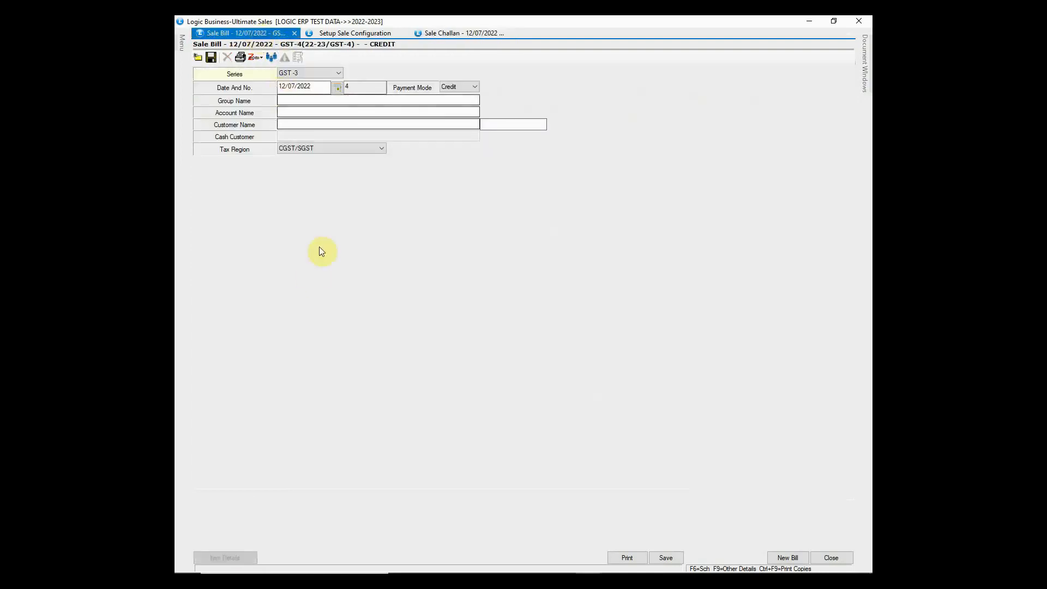
click(254, 556)
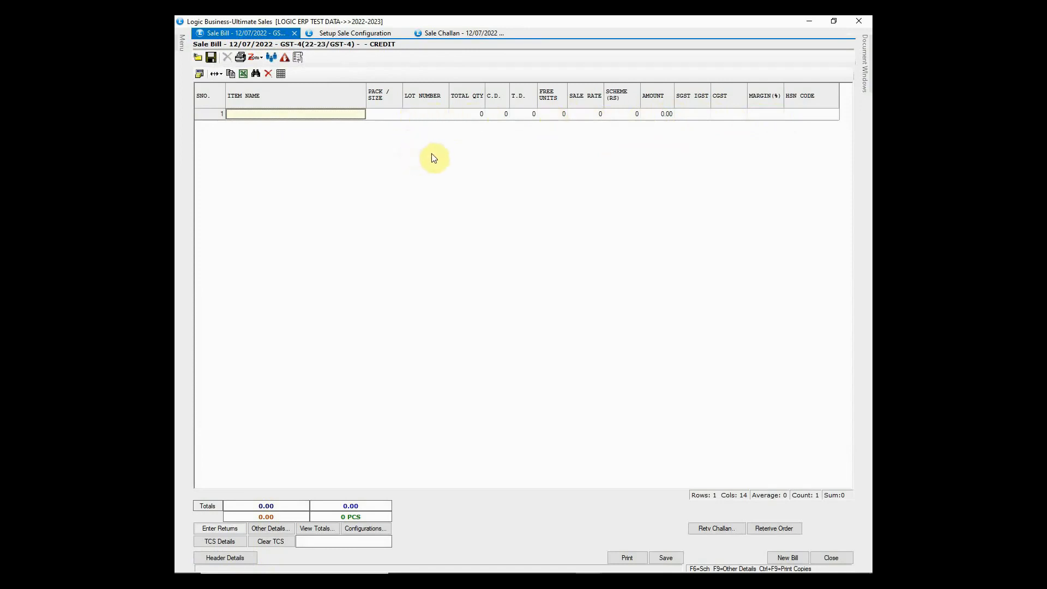
Open a Sales Return from the Billing group, keep the SR series and show its item details
click(182, 44)
click(249, 123)
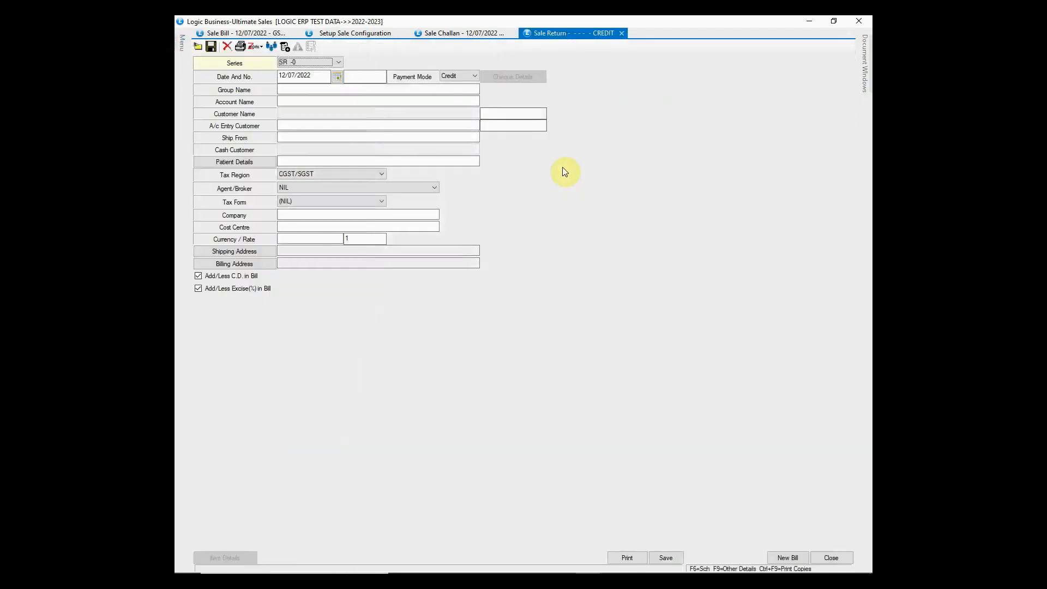
click(334, 63)
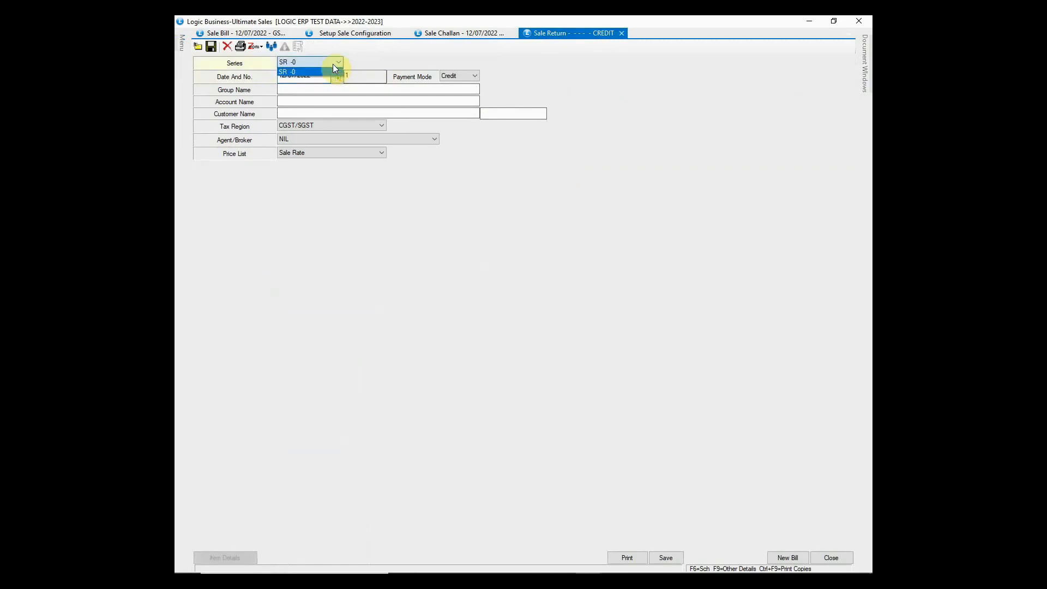
click(332, 63)
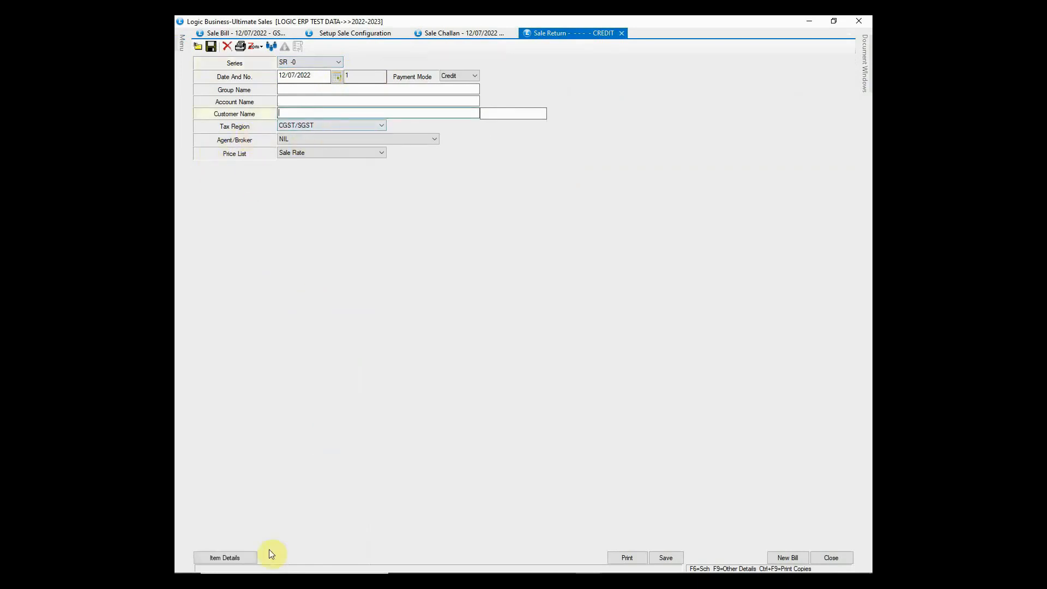
click(225, 558)
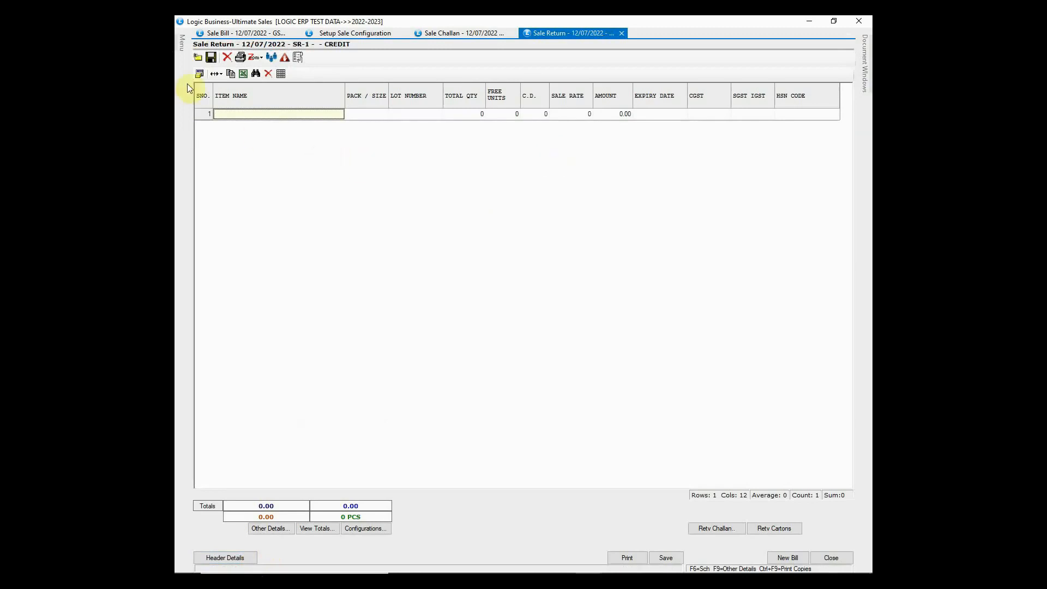
Open Sale Bill - Touch Screen from the Billing group and compare its header fields with the regular sale bill
click(176, 41)
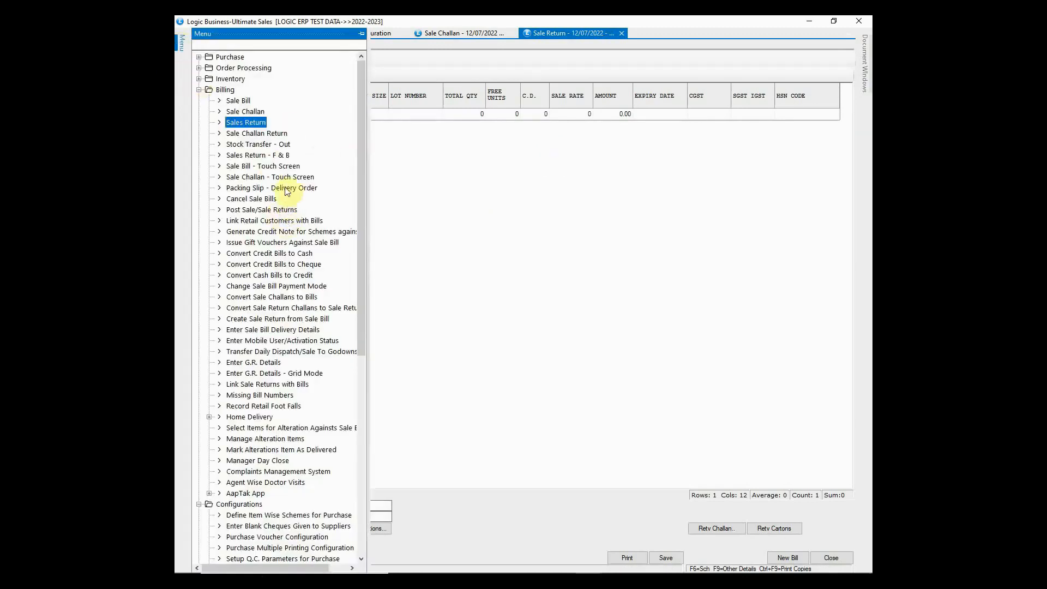
click(280, 167)
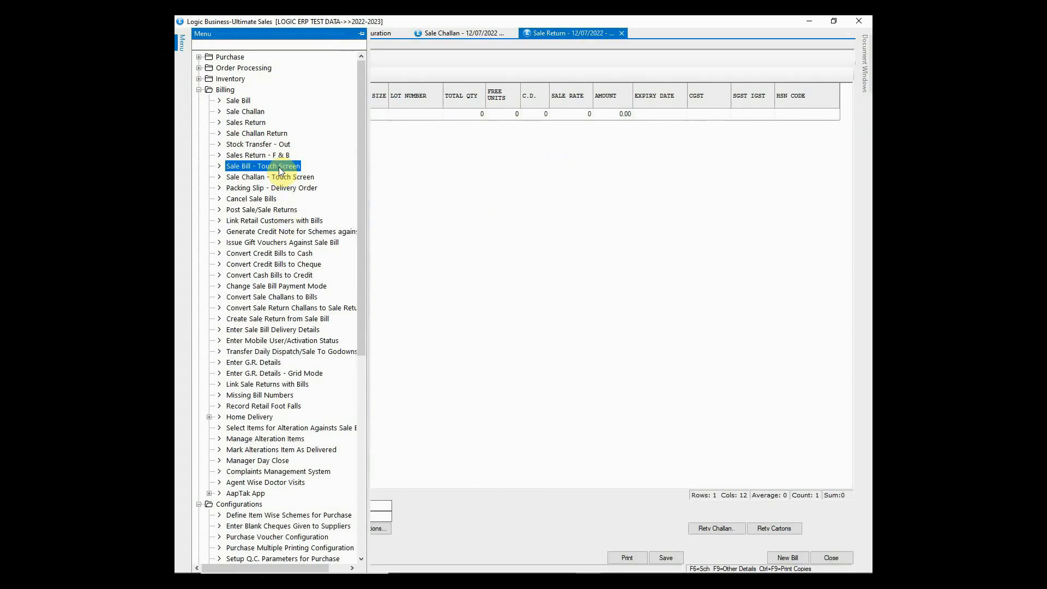
double_click(280, 167)
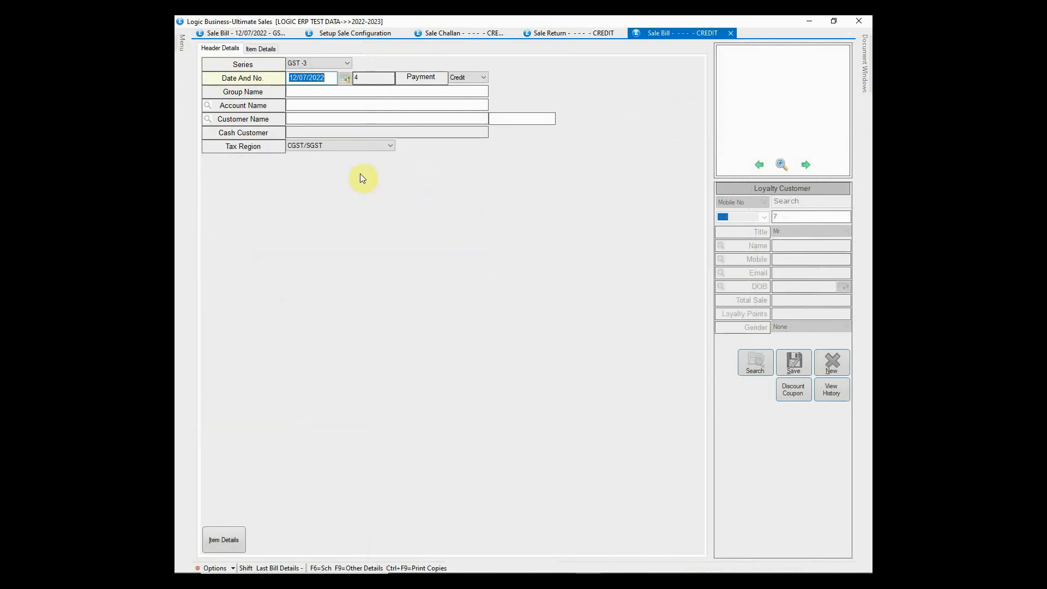
click(222, 36)
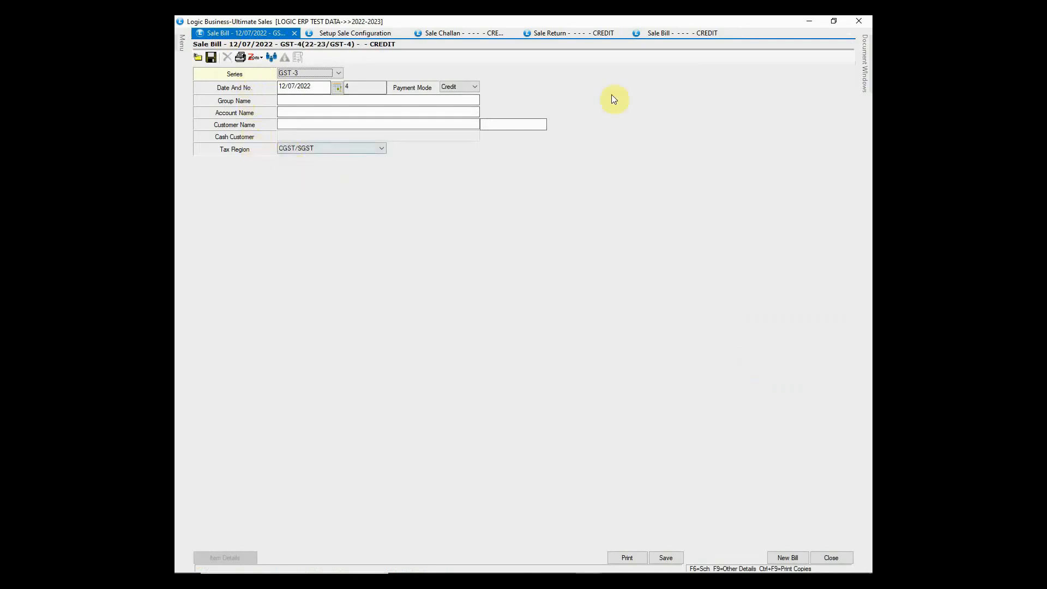
click(662, 33)
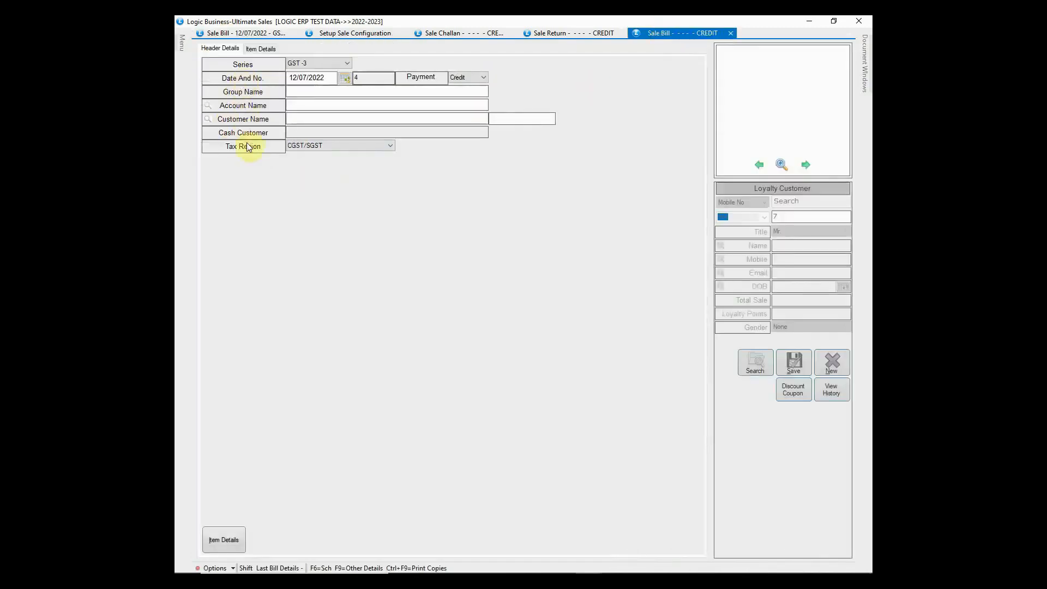
Show the item details of the touch screen bill and of the regular sale bill to compare their columns
click(222, 539)
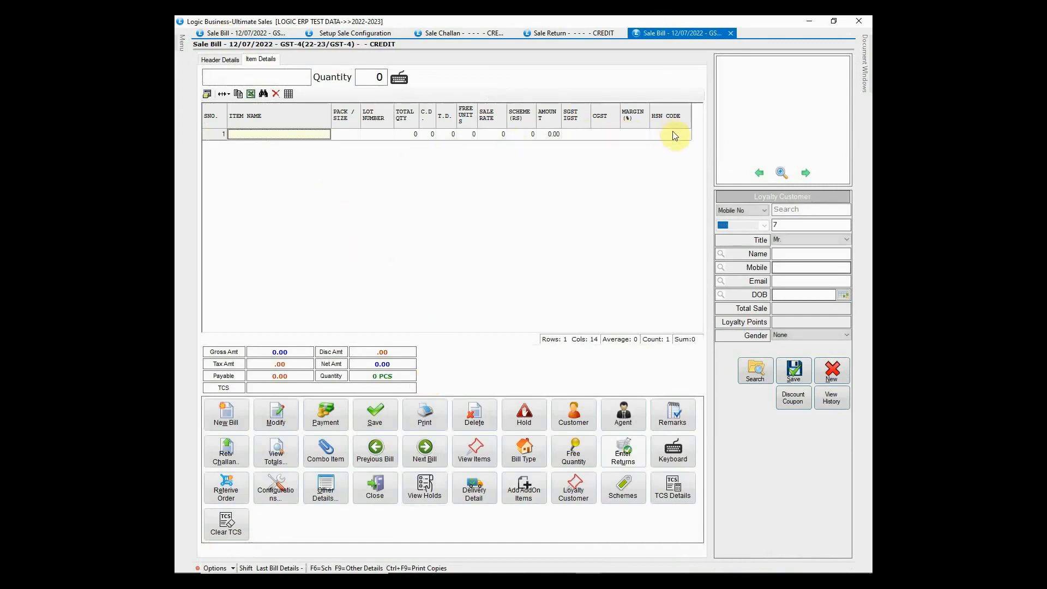
click(237, 35)
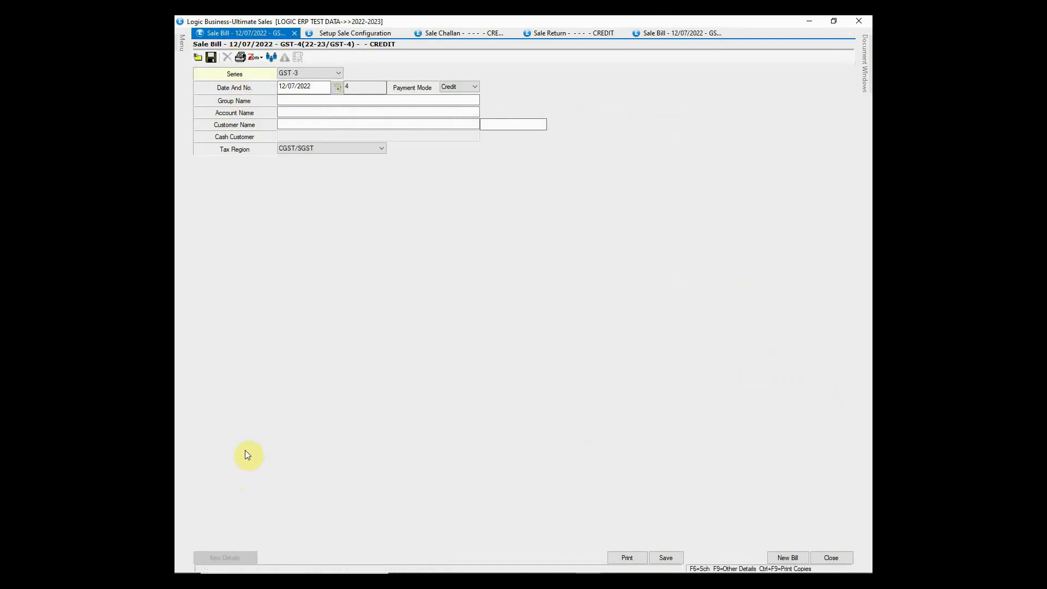
click(231, 557)
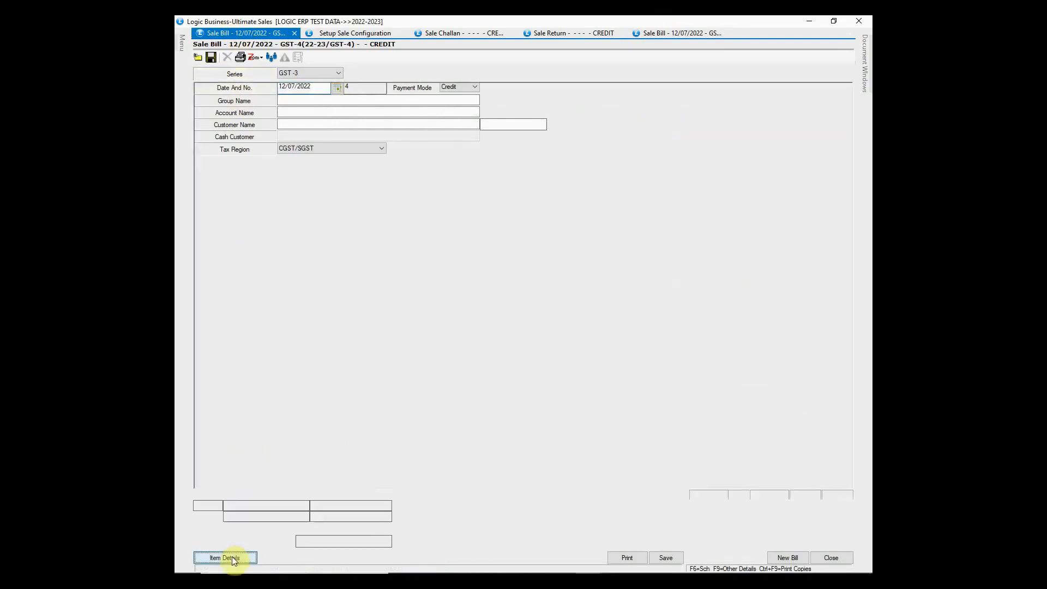